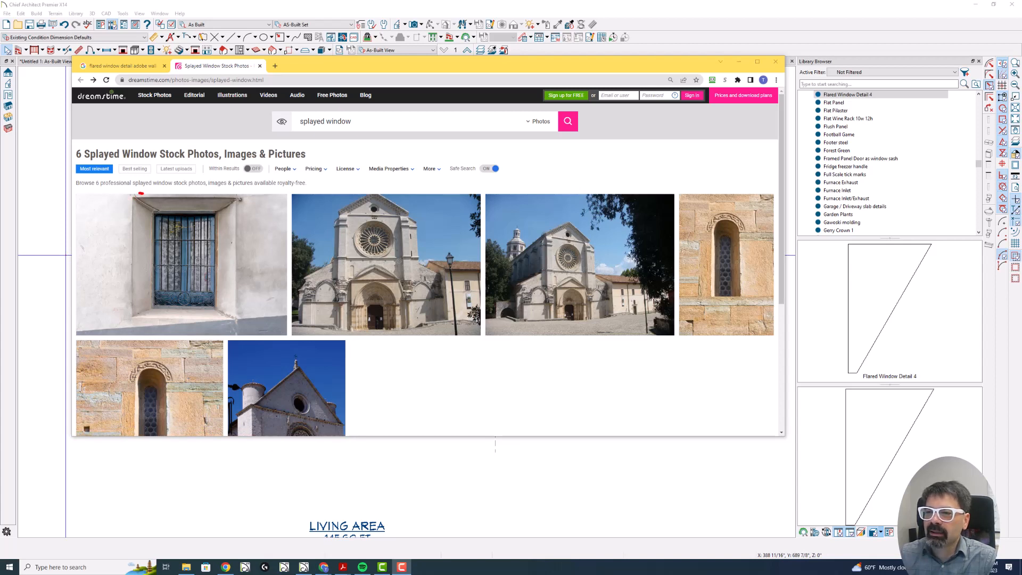
# Step: Examine the splayed opening in the first stock photo of the blue window, and switch to Chief Architect
pyautogui.moveTo(126, 195)
pyautogui.mouseDown()
pyautogui.moveTo(120, 294)
pyautogui.moveTo(139, 334)
pyautogui.moveTo(249, 322)
pyautogui.moveTo(254, 198)
pyautogui.moveTo(129, 191)
pyautogui.mouseUp()
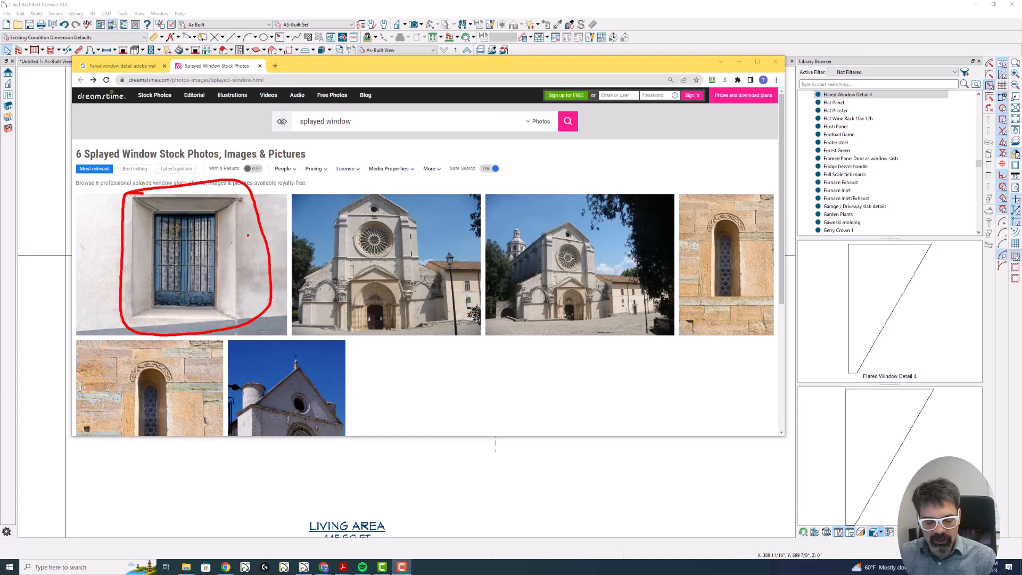
pyautogui.press('Escape')
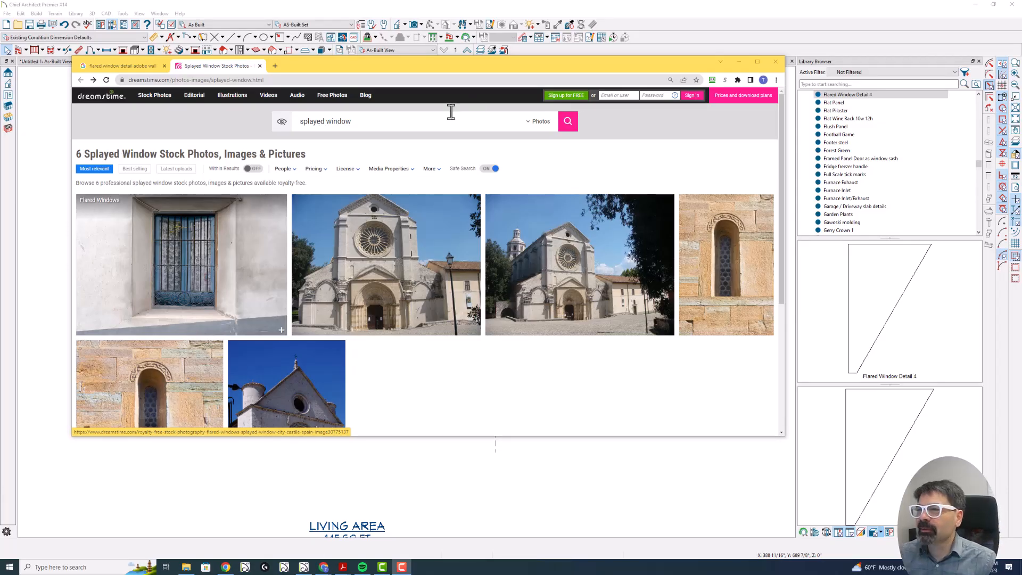
pyautogui.click(528, 16)
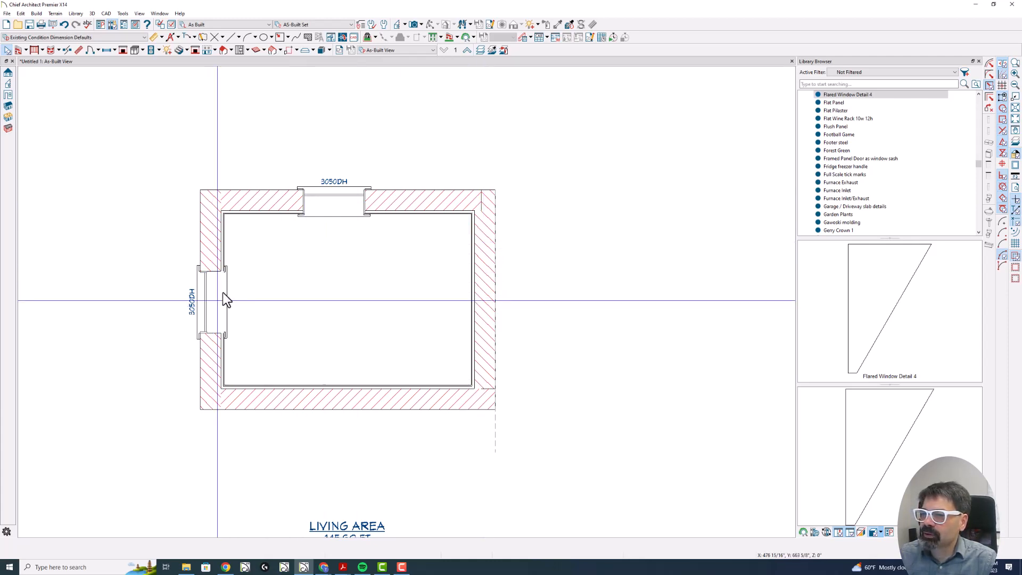
# Step: Examine the material layers and thicknesses in the wall type definition of the plan's lower exterior wall
pyautogui.doubleClick(257, 395)
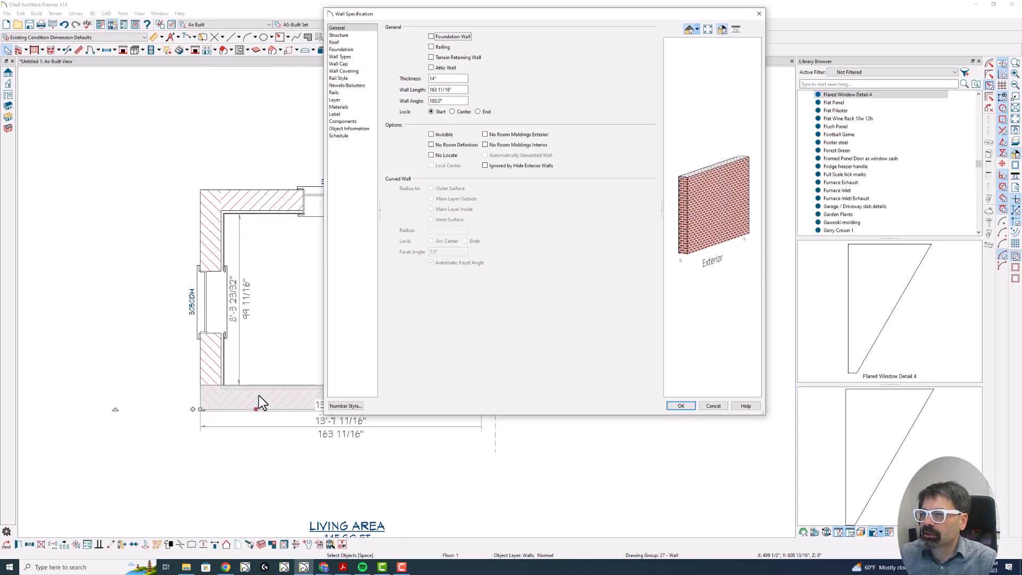
pyautogui.click(341, 57)
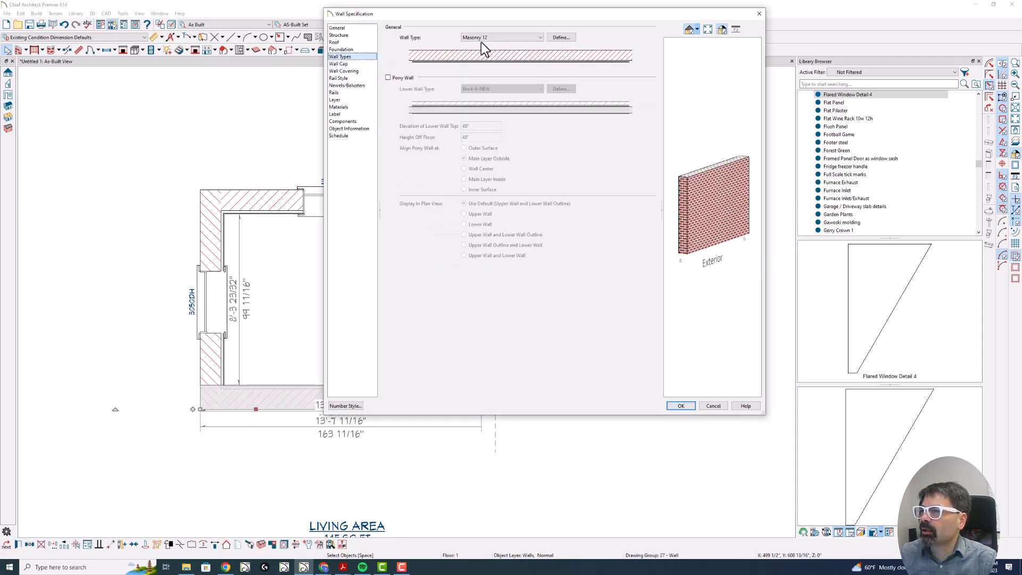
pyautogui.click(561, 38)
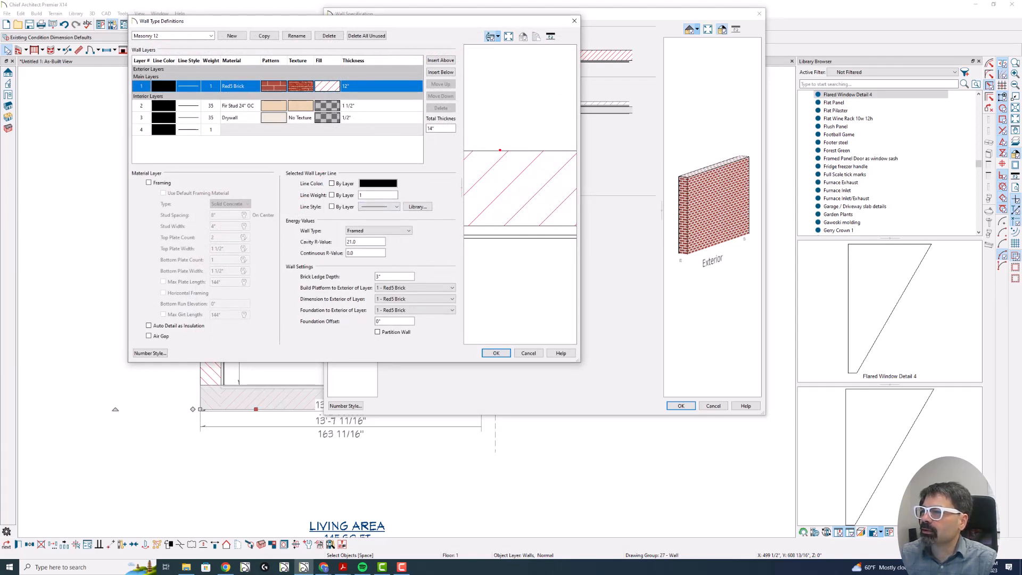
pyautogui.moveTo(500, 150); pyautogui.dragTo(495, 226)
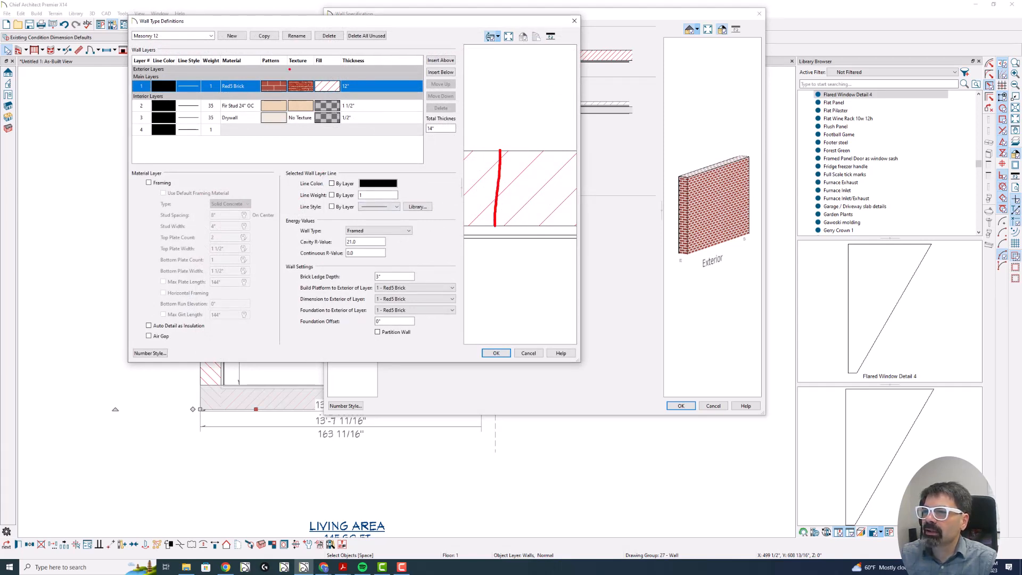
pyautogui.moveTo(159, 83)
pyautogui.mouseDown()
pyautogui.moveTo(124, 81)
pyautogui.moveTo(124, 95)
pyautogui.moveTo(367, 96)
pyautogui.mouseUp()
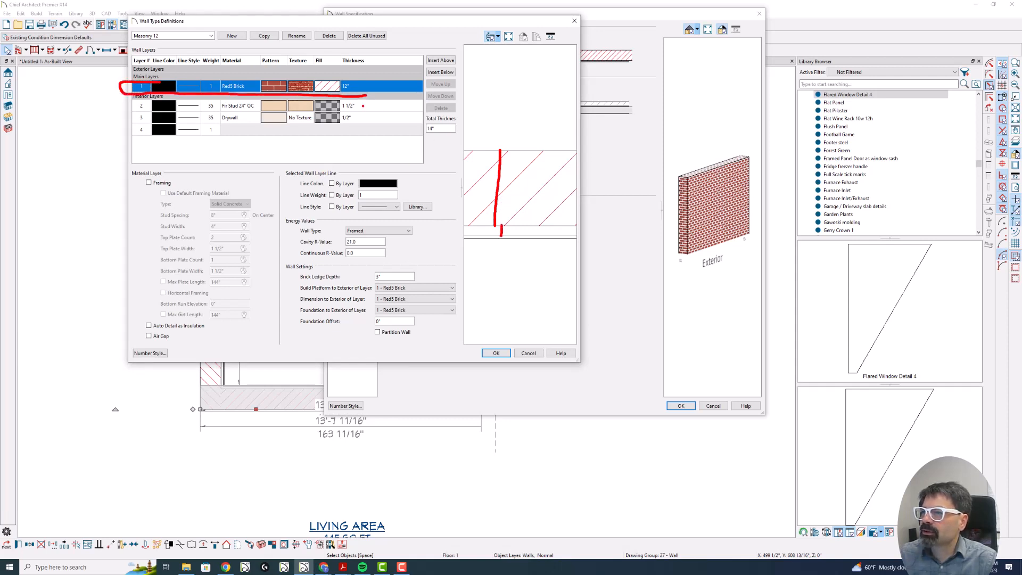
pyautogui.moveTo(353, 111)
pyautogui.mouseDown()
pyautogui.moveTo(324, 110)
pyautogui.moveTo(356, 109)
pyautogui.moveTo(315, 126)
pyautogui.mouseUp()
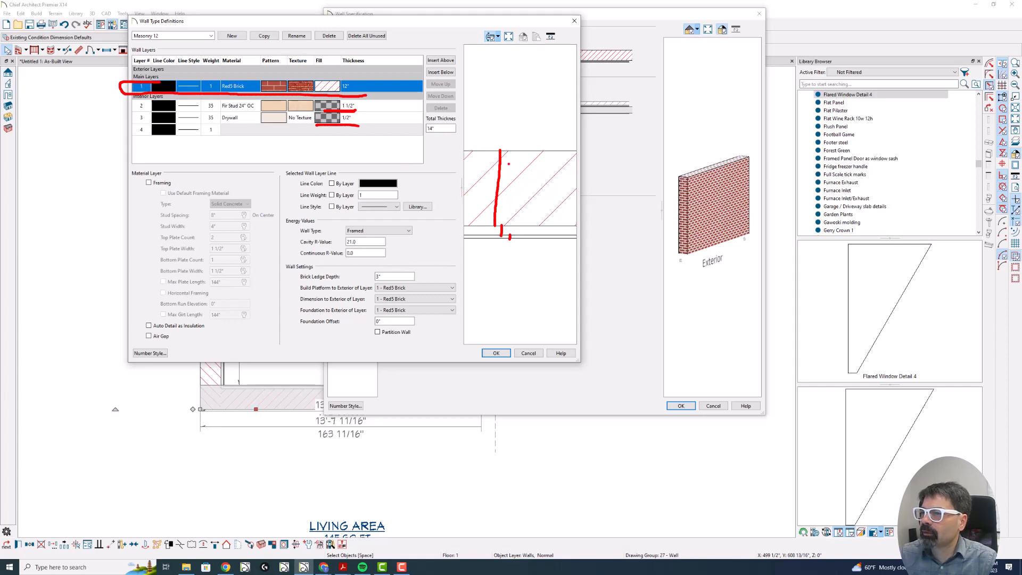
pyautogui.moveTo(539, 160); pyautogui.dragTo(540, 254)
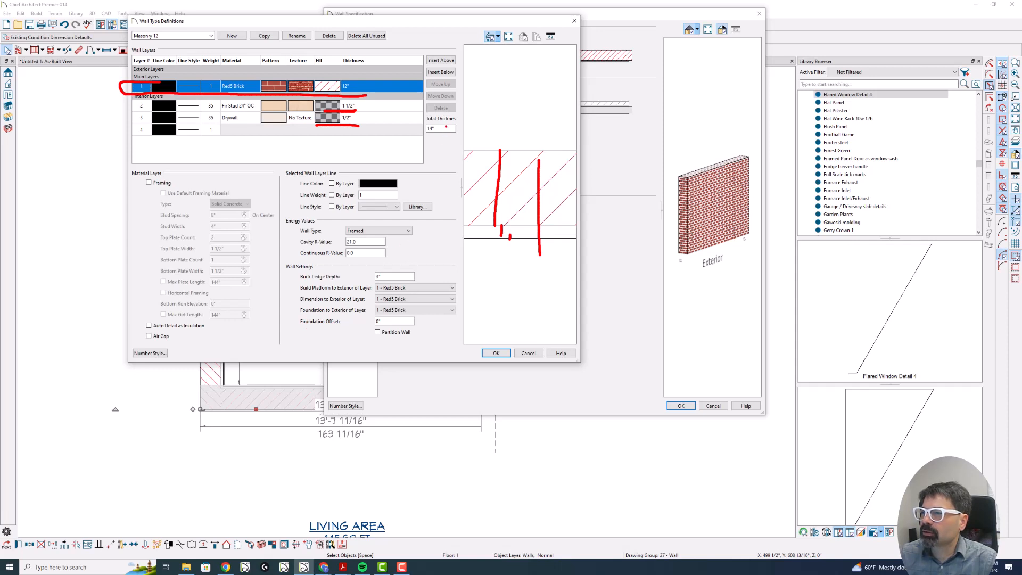
pyautogui.moveTo(445, 126)
pyautogui.mouseDown()
pyautogui.moveTo(419, 138)
pyautogui.moveTo(446, 123)
pyautogui.mouseUp()
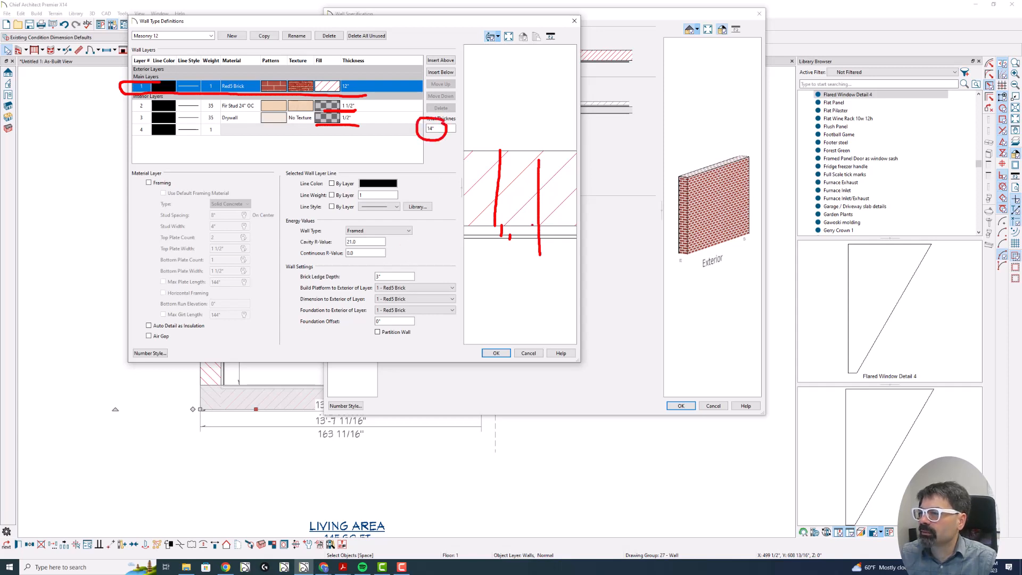
pyautogui.press('Escape')
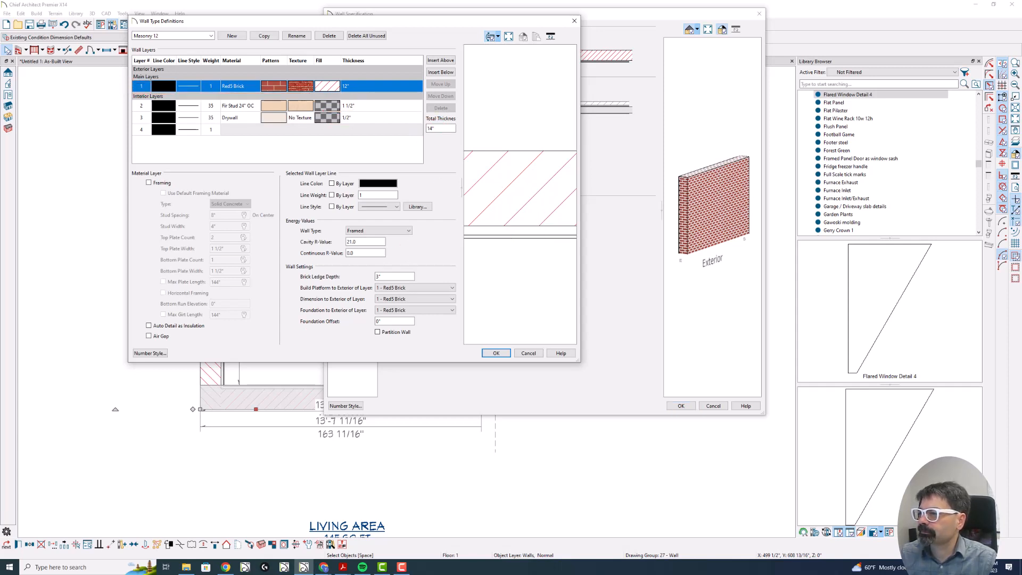
pyautogui.click(497, 353)
pyautogui.click(681, 406)
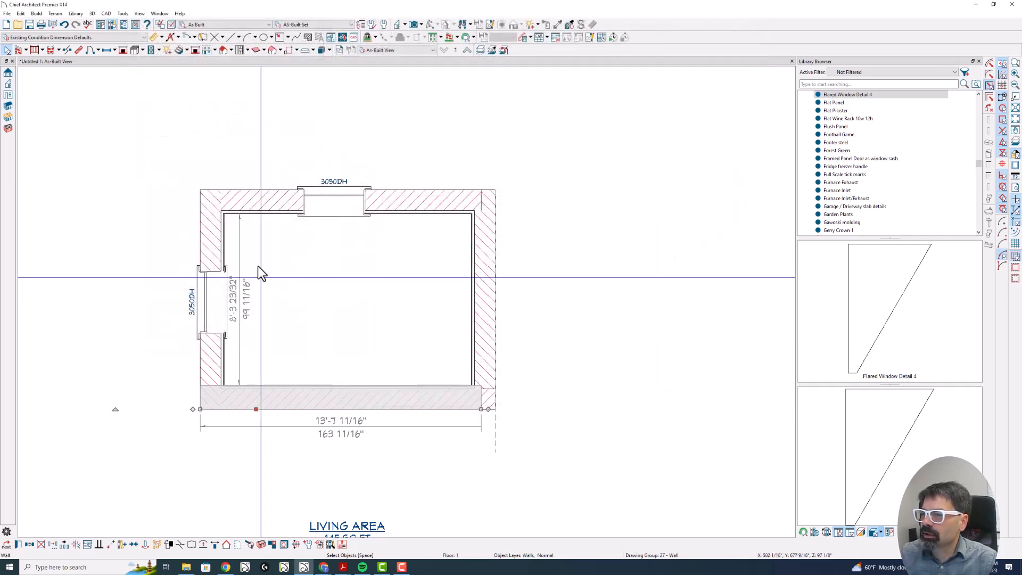
# Step: Review the recess options, casing, lites and frame-to-wall fit of the window in the plan's upper wall
pyautogui.click(327, 210)
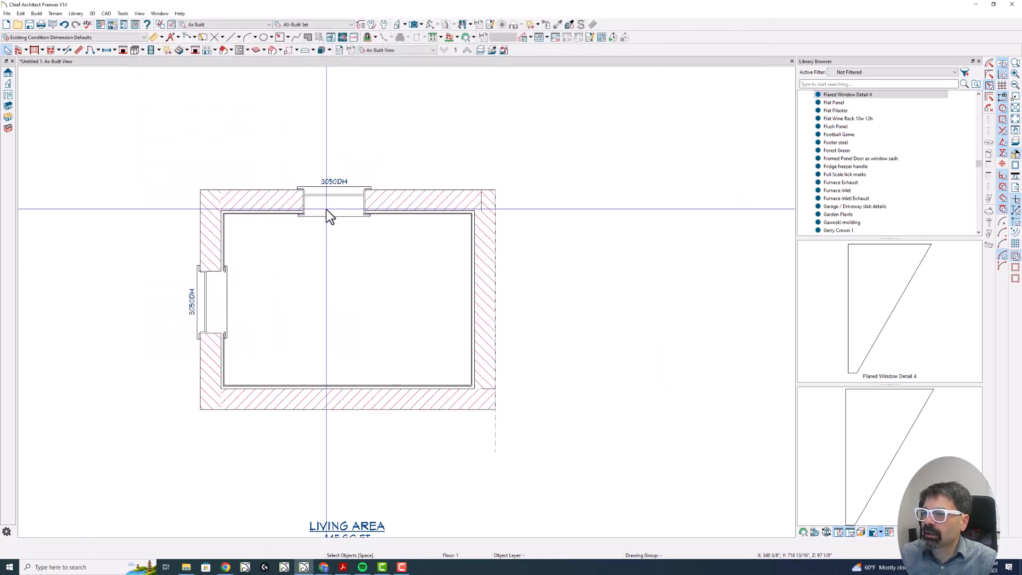
pyautogui.moveTo(398, 199)
pyautogui.mouseDown()
pyautogui.moveTo(224, 215)
pyautogui.moveTo(211, 390)
pyautogui.moveTo(417, 394)
pyautogui.mouseUp()
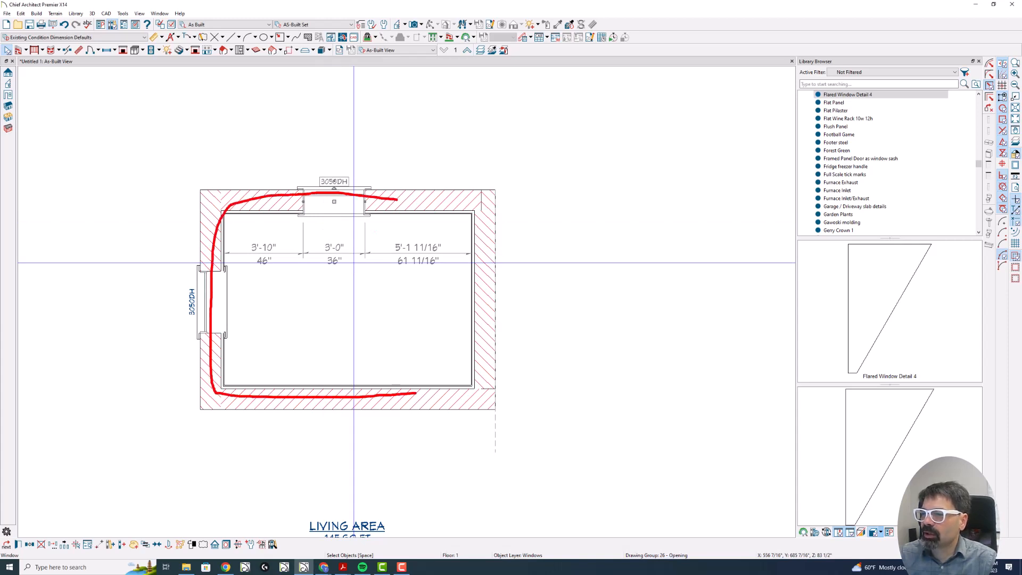
pyautogui.press('Escape')
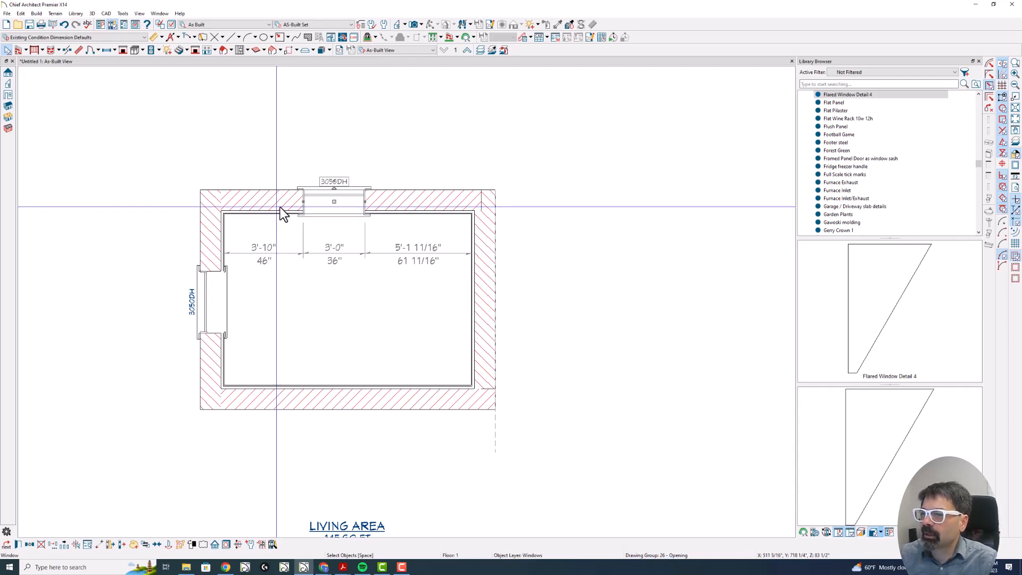
pyautogui.click(346, 200)
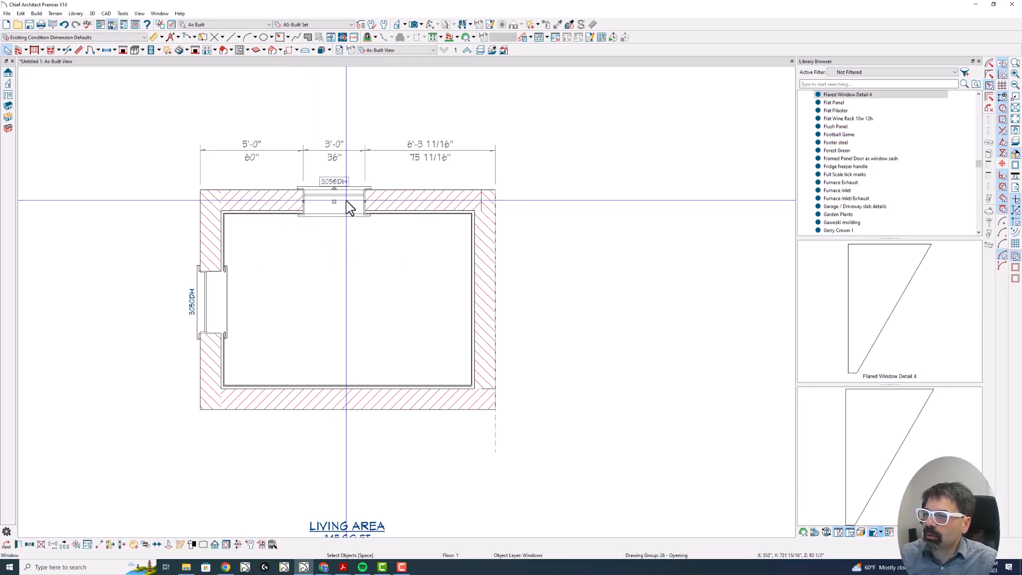
pyautogui.doubleClick(346, 200)
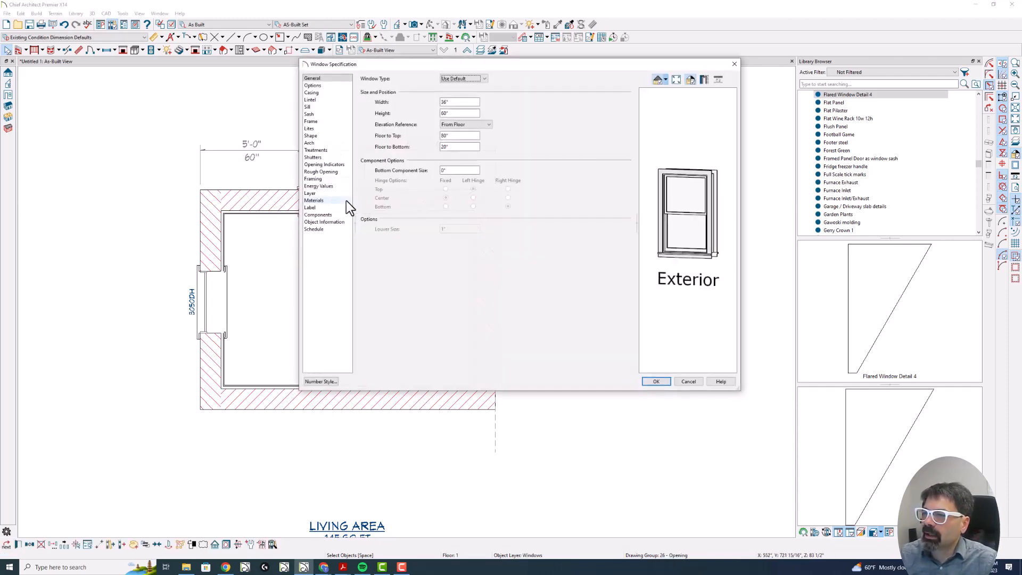
pyautogui.click(335, 89)
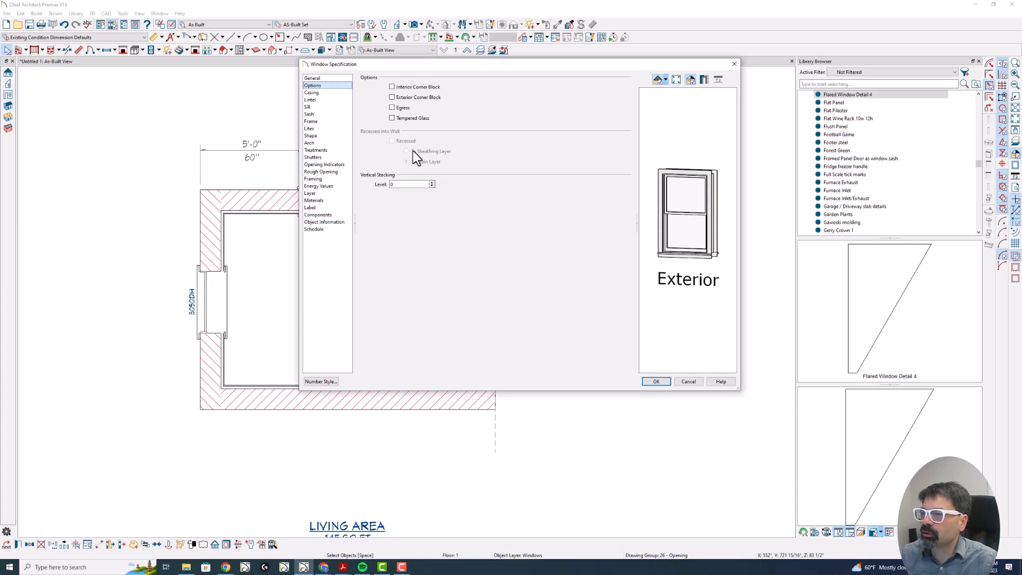
pyautogui.click(335, 94)
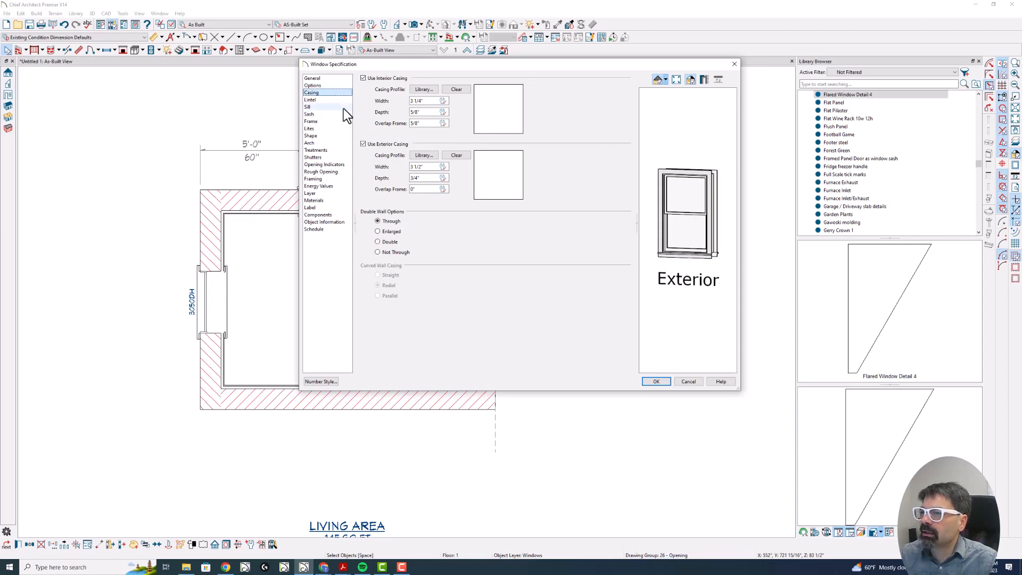
pyautogui.click(337, 121)
pyautogui.click(330, 128)
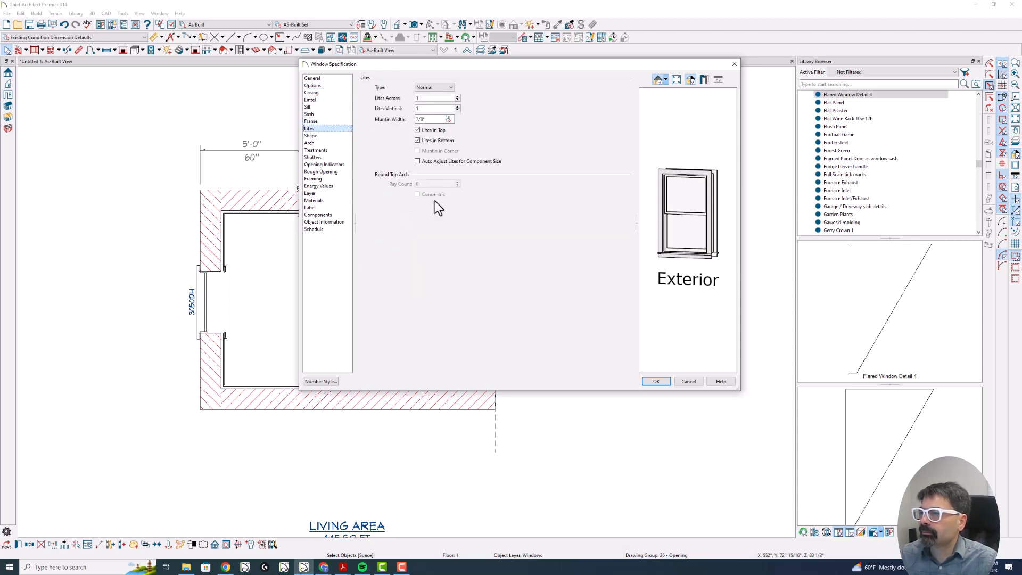
pyautogui.click(322, 120)
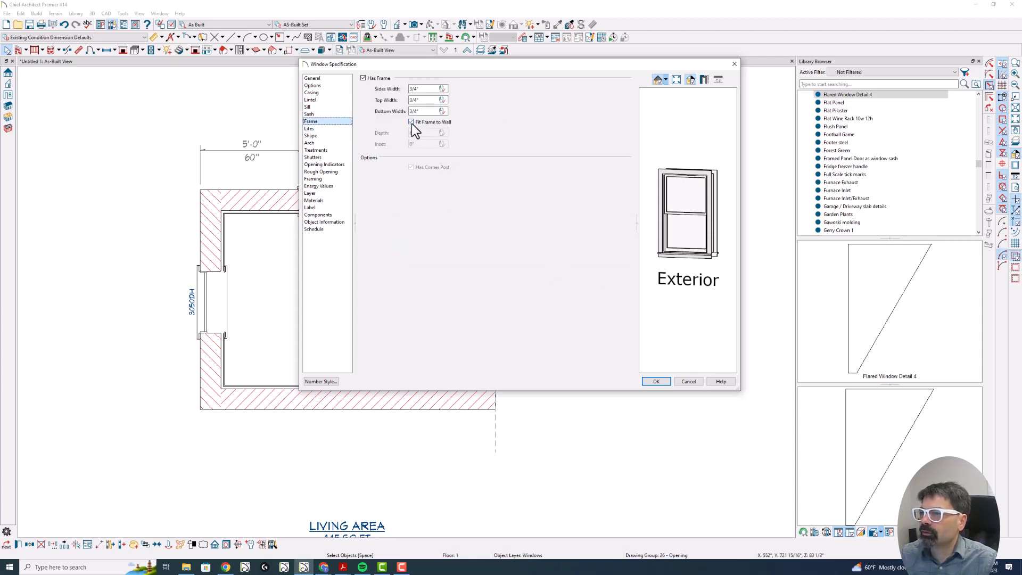
pyautogui.click(658, 381)
pyautogui.scroll(4, 282, 209)
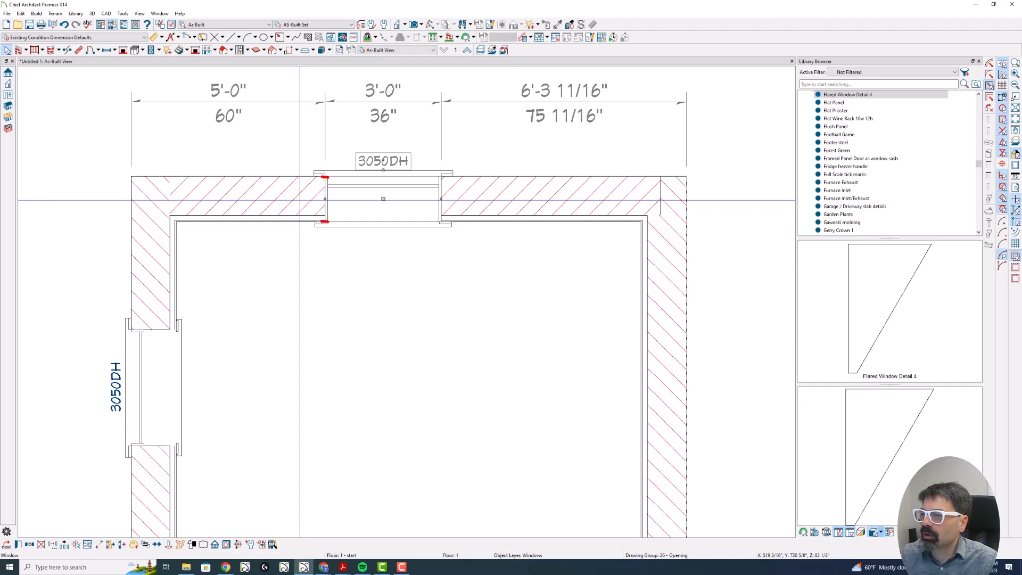
# Step: Check the frame depth, inset and wall-fit settings of the window in the plan's left wall
pyautogui.doubleClick(160, 368)
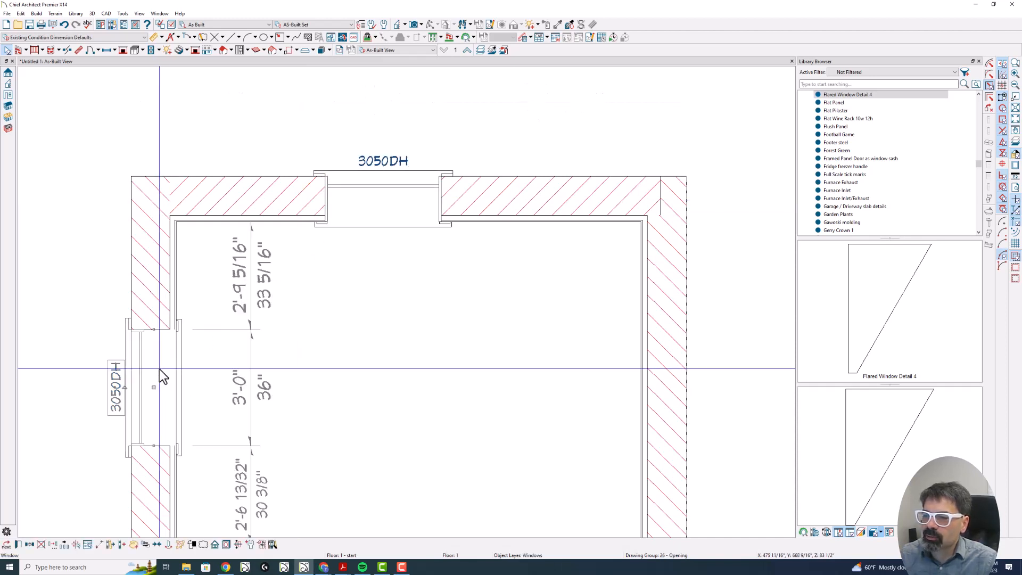
pyautogui.click(325, 121)
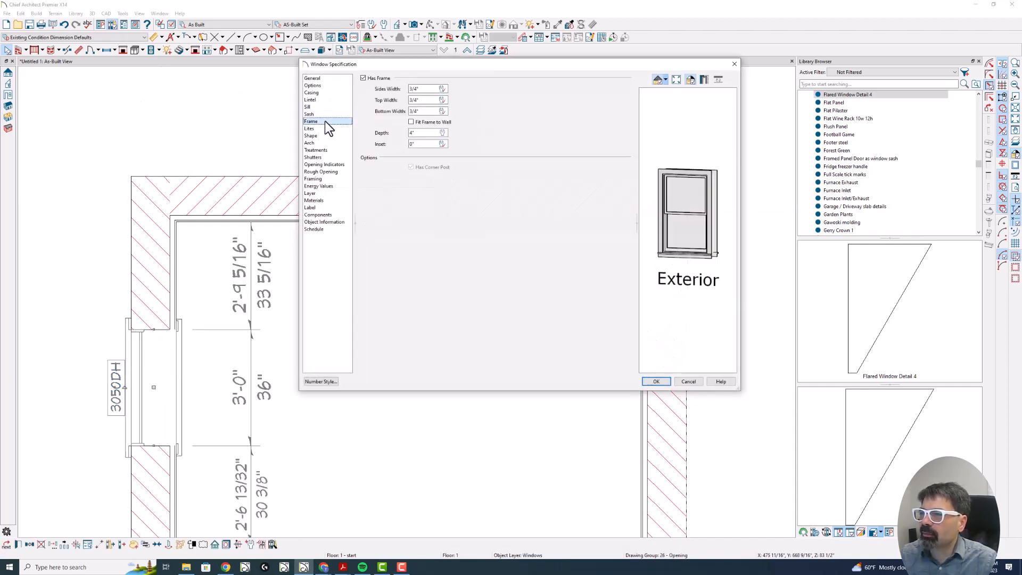
pyautogui.press('Escape')
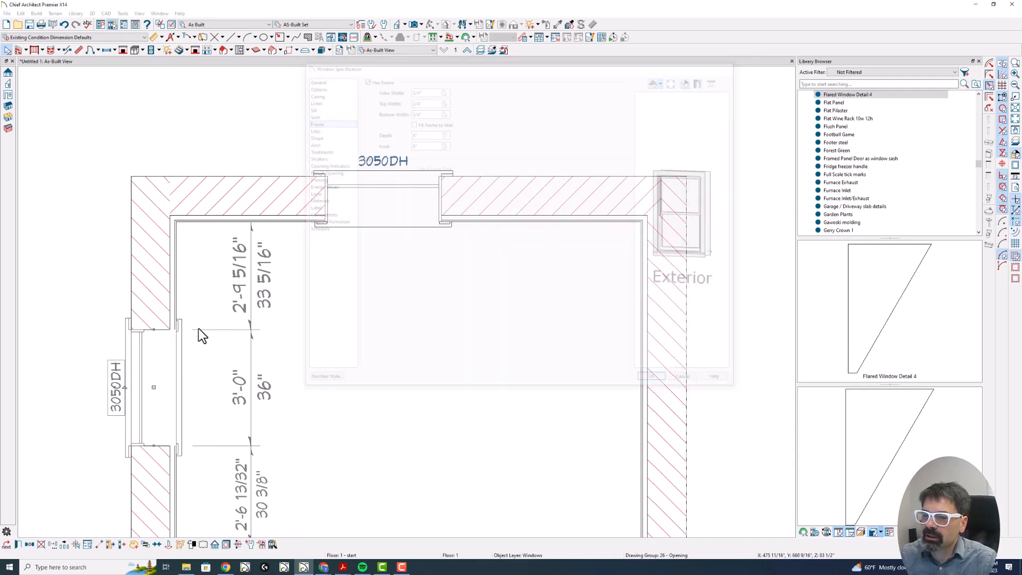
pyautogui.press('Escape')
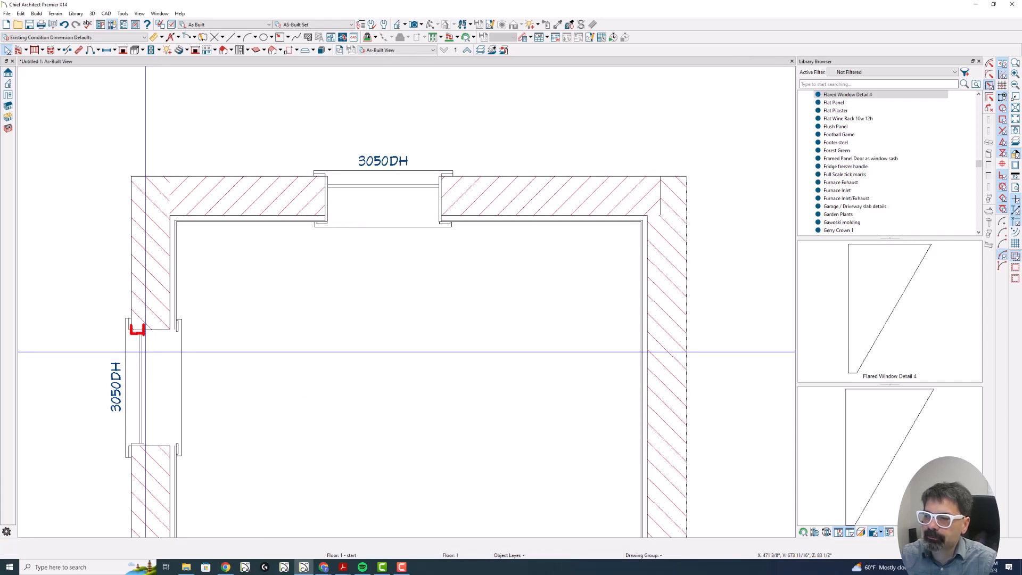
# Step: Examine the two Red5 Brick layers and their thicknesses in the wall type definition of the plan's right wall
pyautogui.click(650, 272)
pyautogui.scroll(-2, 511, 228)
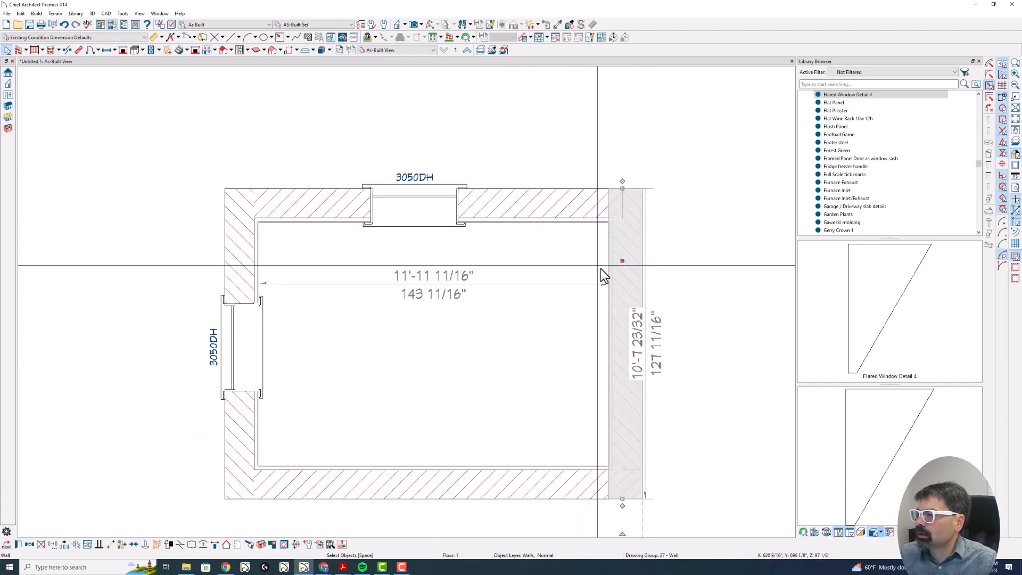
pyautogui.press('Escape')
pyautogui.doubleClick(623, 256)
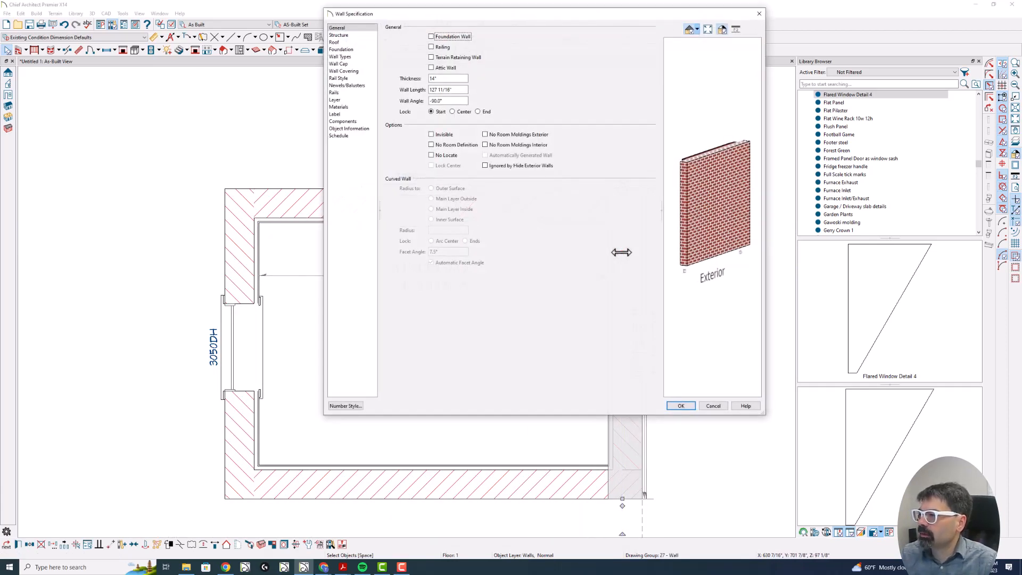
pyautogui.click(341, 56)
pyautogui.click(560, 37)
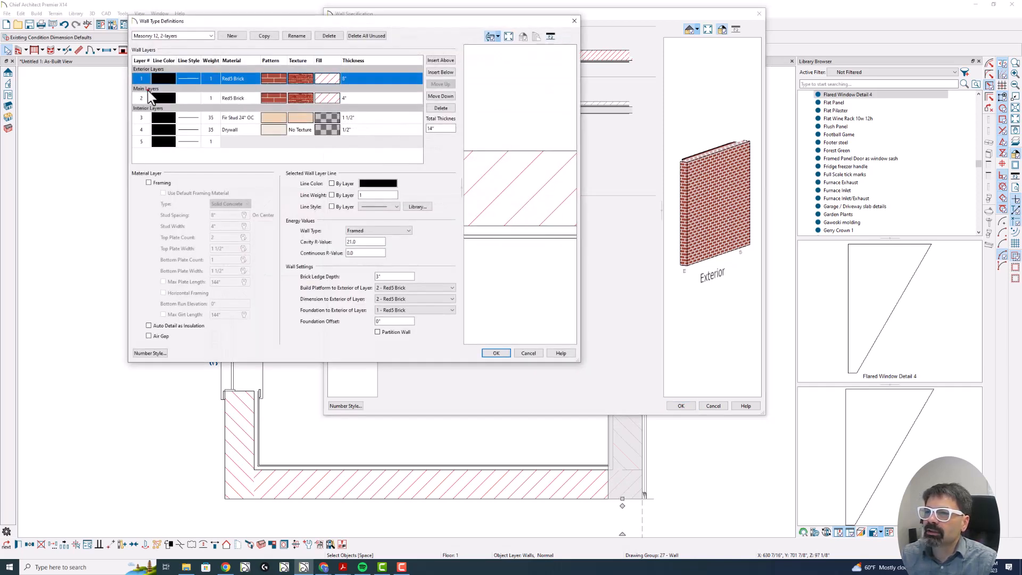
pyautogui.moveTo(133, 79); pyautogui.dragTo(267, 84)
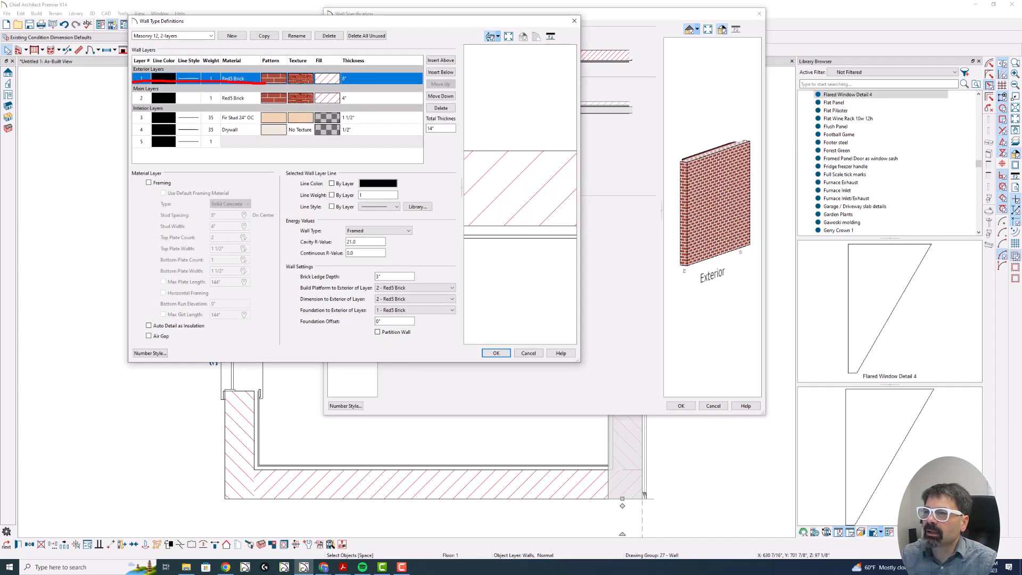
pyautogui.moveTo(357, 80)
pyautogui.mouseDown()
pyautogui.moveTo(337, 69)
pyautogui.moveTo(312, 85)
pyautogui.moveTo(353, 83)
pyautogui.mouseUp()
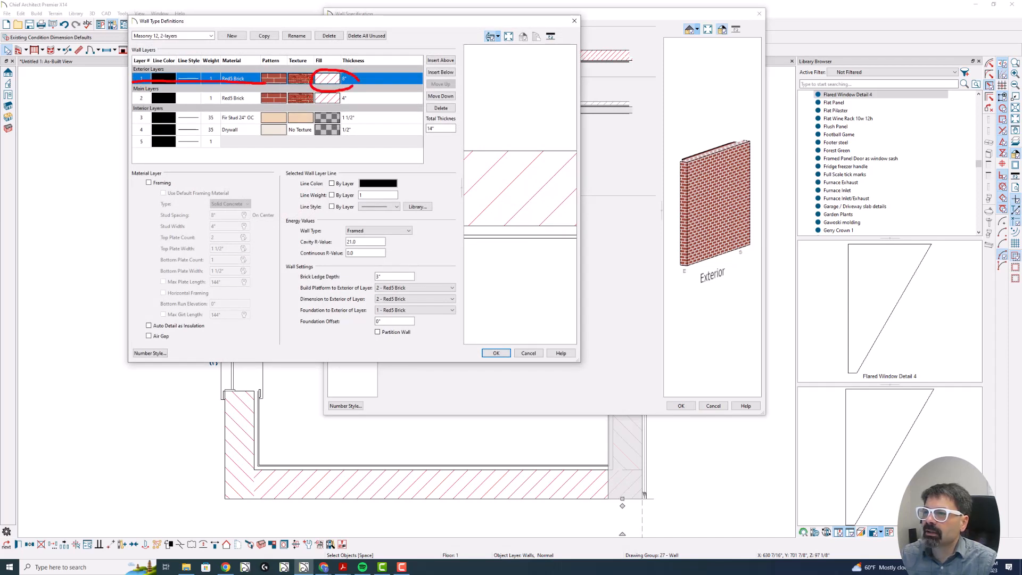
pyautogui.moveTo(131, 106); pyautogui.dragTo(251, 105)
pyautogui.moveTo(329, 105)
pyautogui.mouseDown()
pyautogui.moveTo(351, 95)
pyautogui.moveTo(338, 98)
pyautogui.mouseUp()
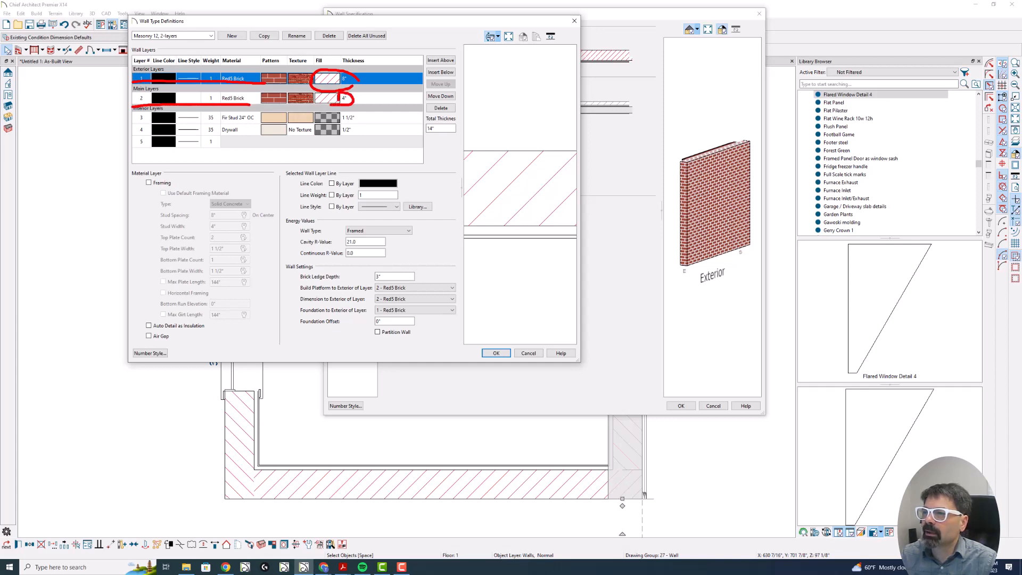
pyautogui.press('Escape')
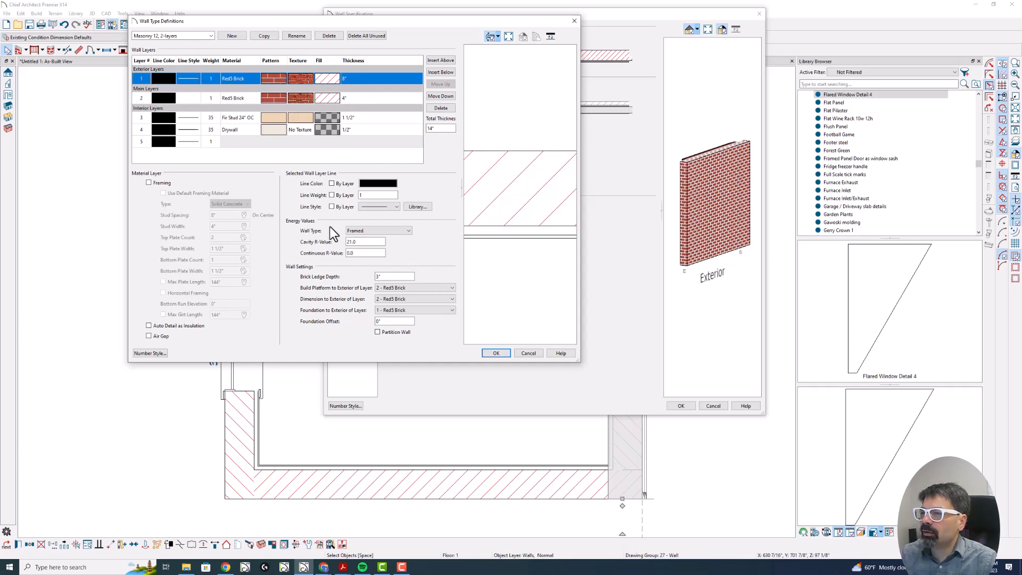
# Step: Give the 4" Red5 Brick main layer of the right wall's type a solid line style and check its line in plan
pyautogui.click(364, 99)
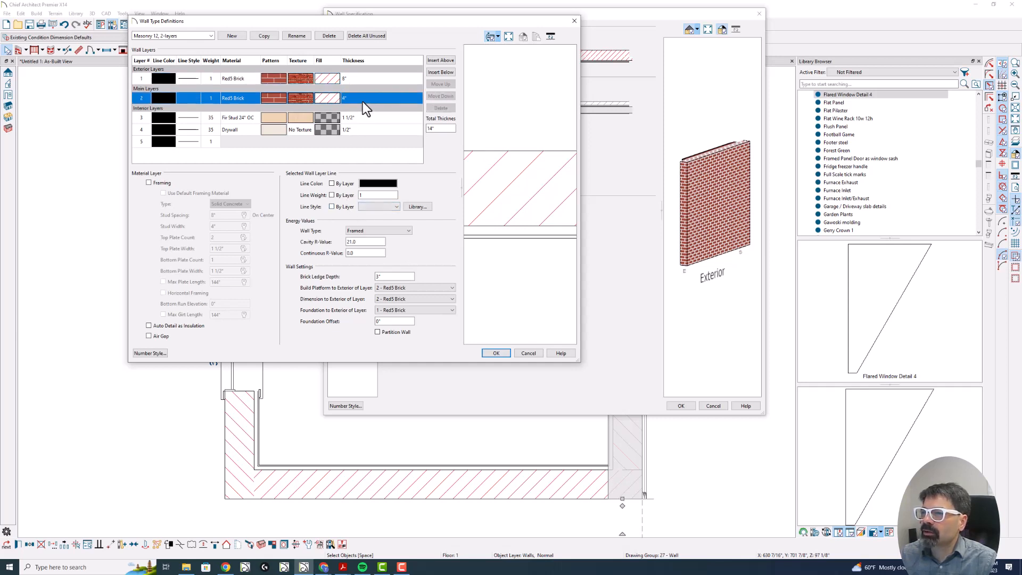
pyautogui.click(386, 207)
pyautogui.click(381, 213)
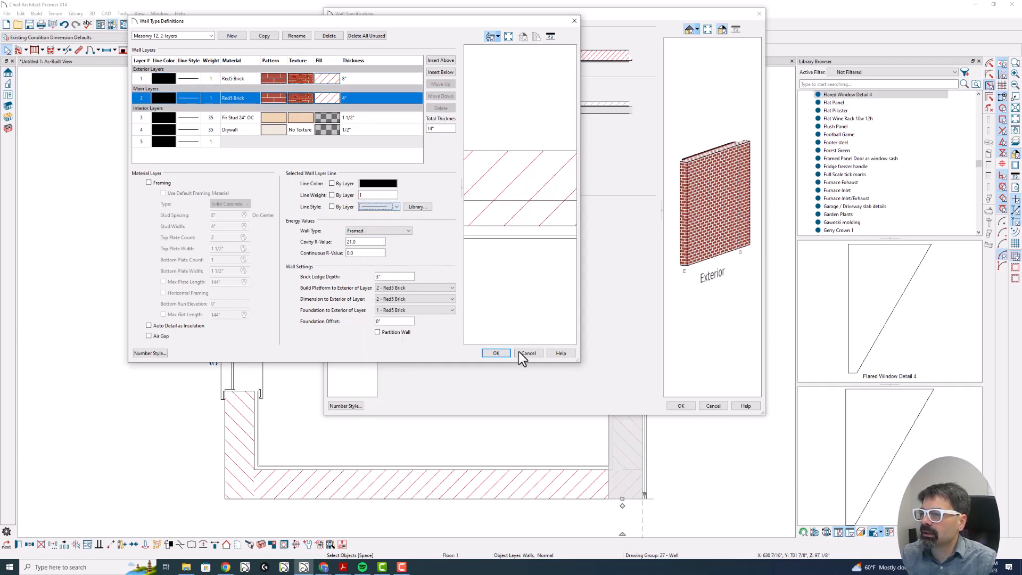
pyautogui.click(495, 353)
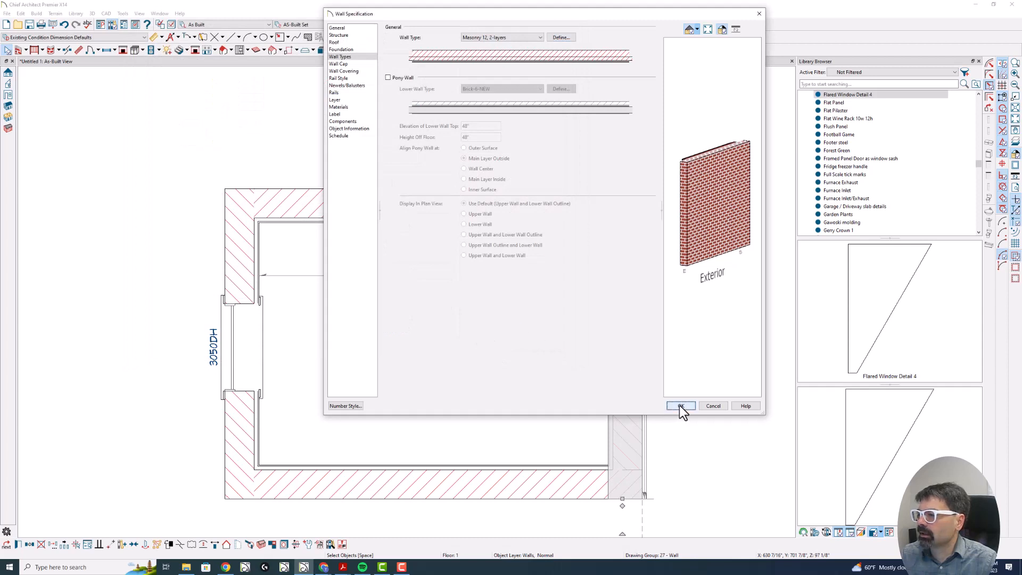
pyautogui.click(680, 406)
pyautogui.scroll(1, 676, 419)
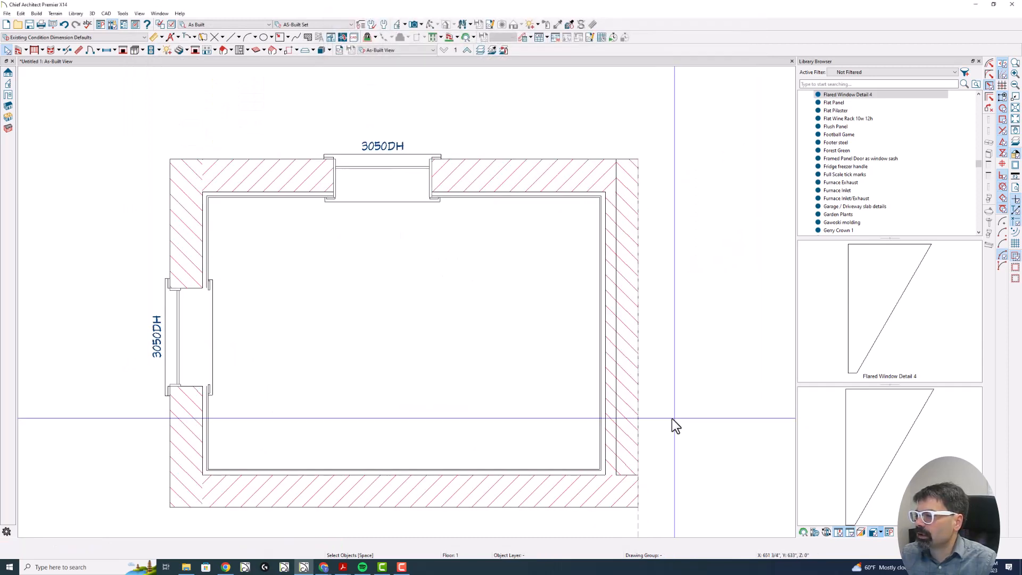
pyautogui.moveTo(617, 218); pyautogui.dragTo(617, 334)
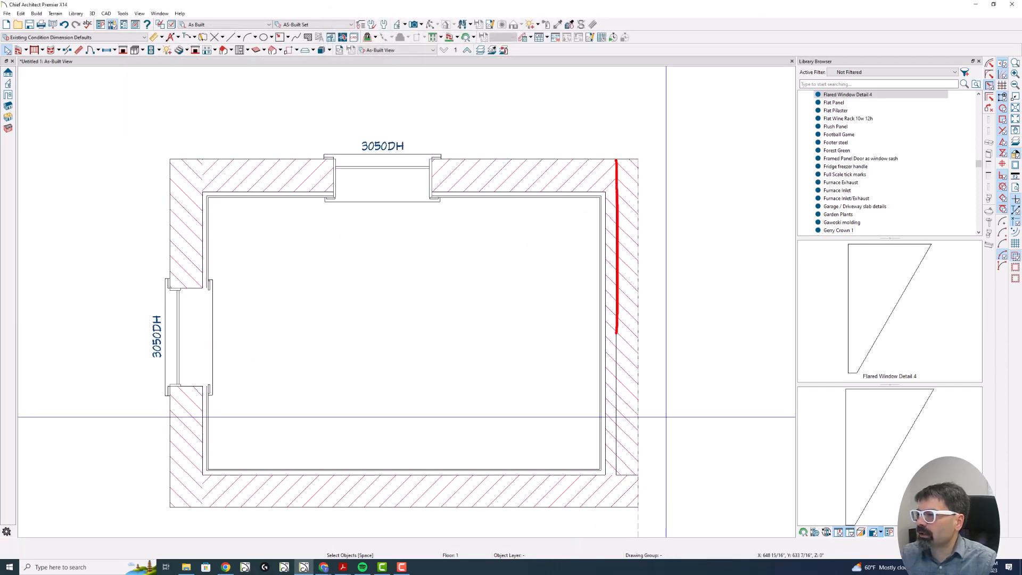
pyautogui.moveTo(638, 291); pyautogui.dragTo(638, 313)
pyautogui.press('Escape')
# Step: Set the line style of the 4" Red5 Brick main layer in the right wall's type definition to Invisible
pyautogui.click(630, 305)
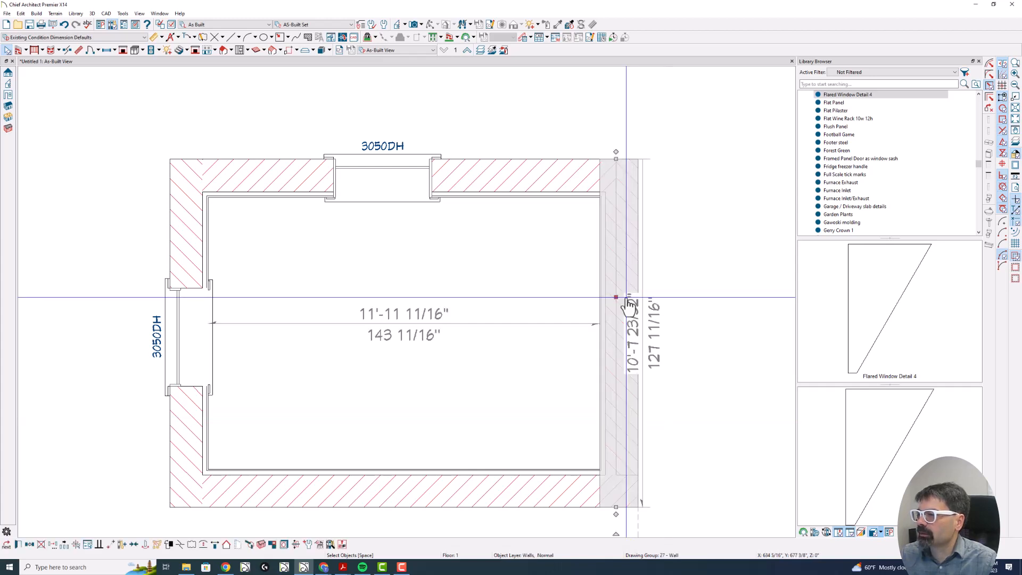
pyautogui.doubleClick(630, 305)
pyautogui.click(340, 56)
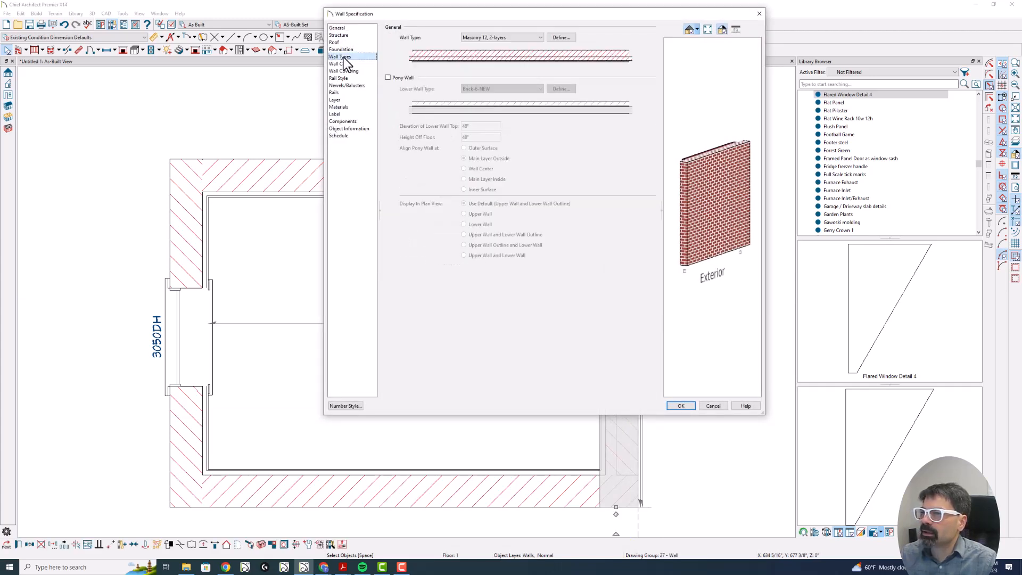
pyautogui.click(565, 37)
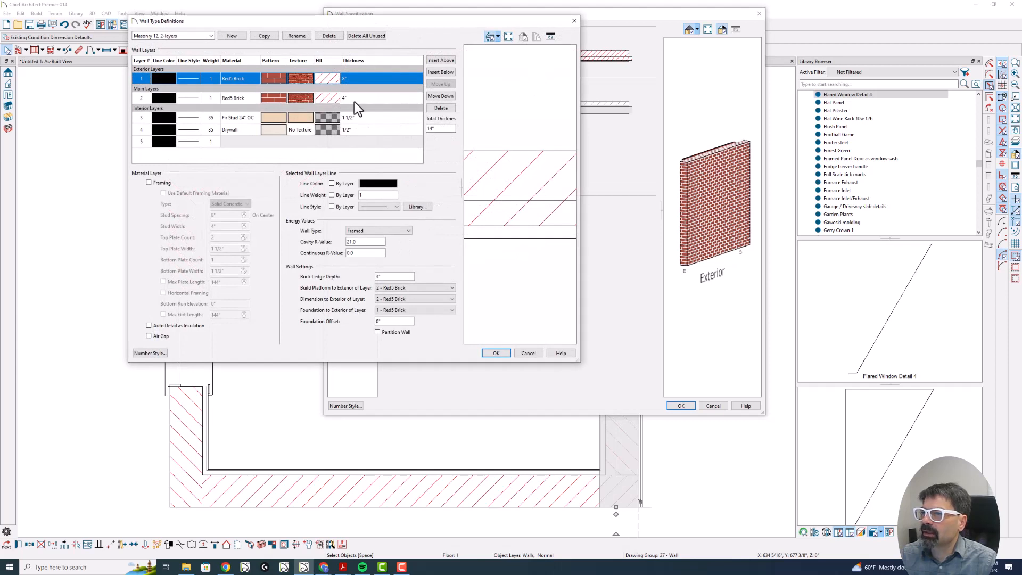
pyautogui.click(373, 99)
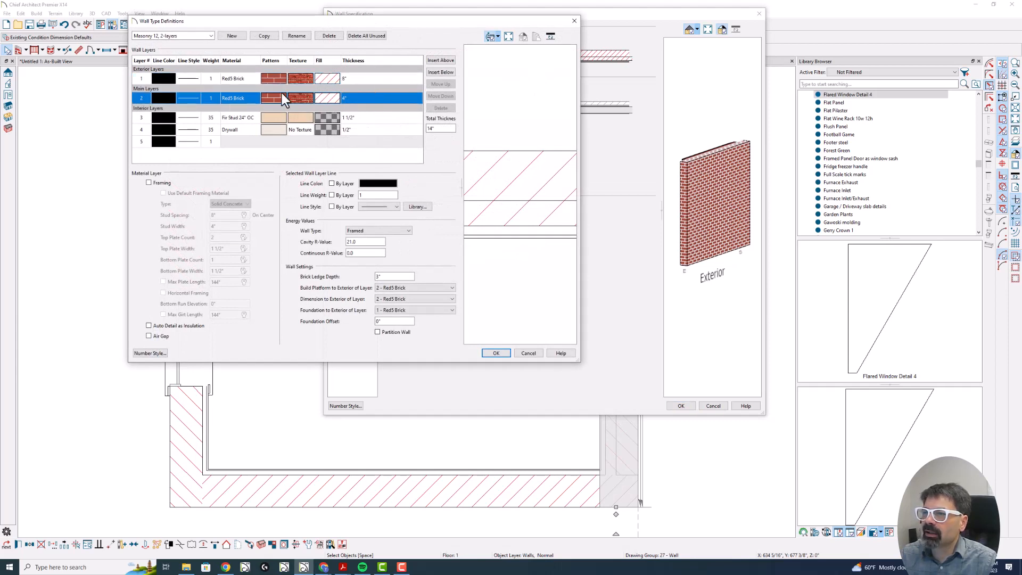
pyautogui.click(396, 206)
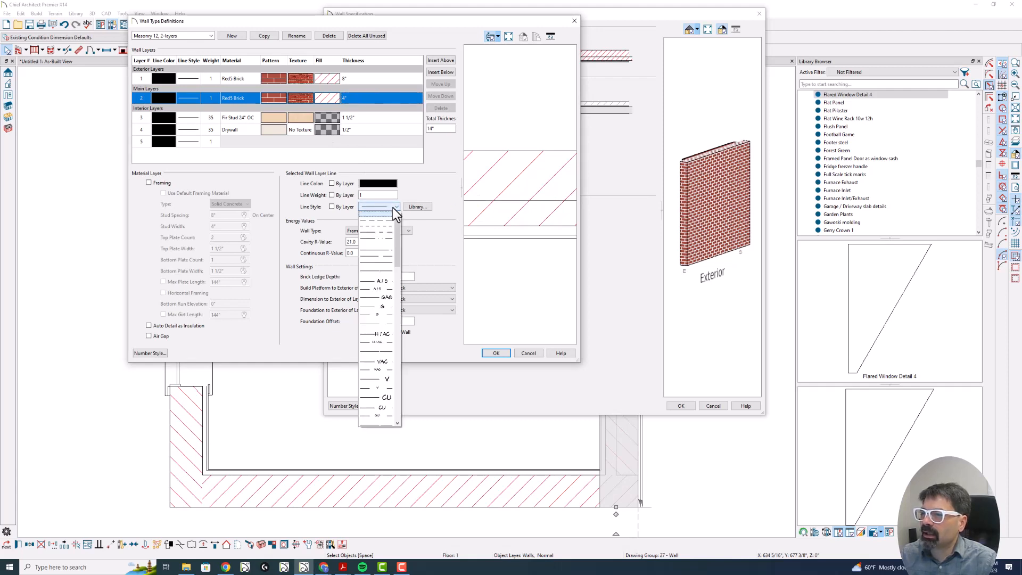
pyautogui.click(373, 245)
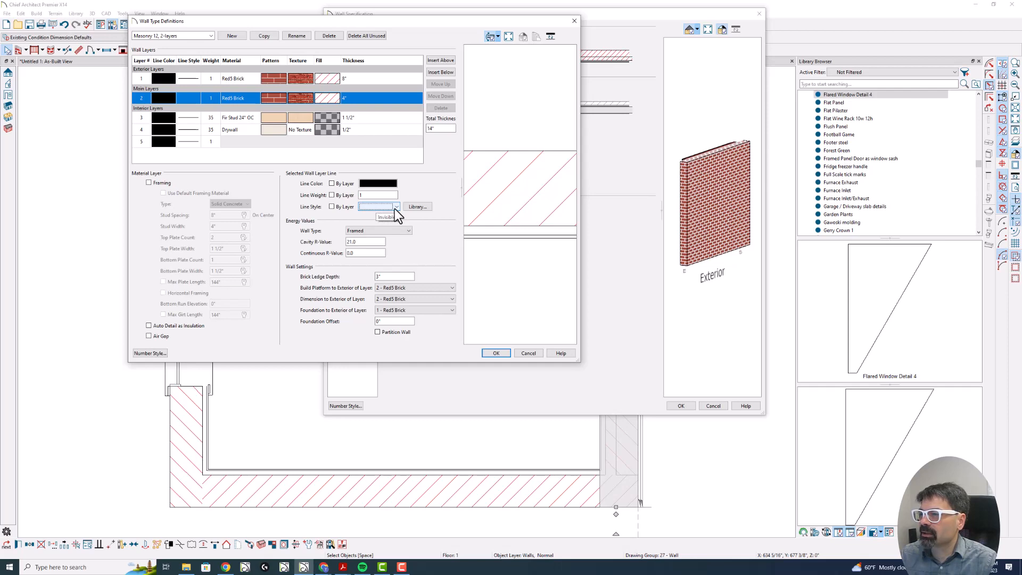
pyautogui.click(498, 353)
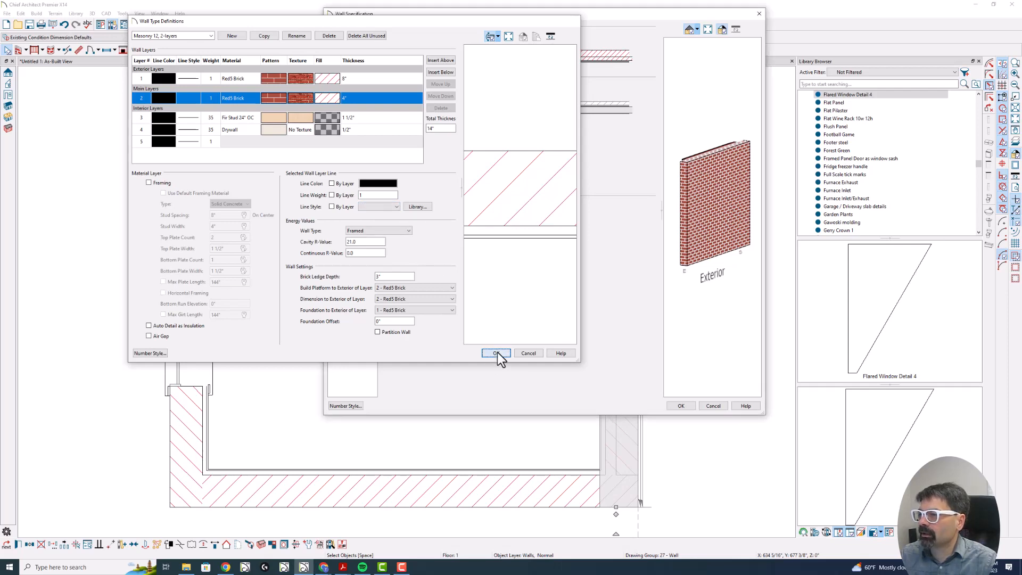
pyautogui.click(681, 406)
pyautogui.click(665, 399)
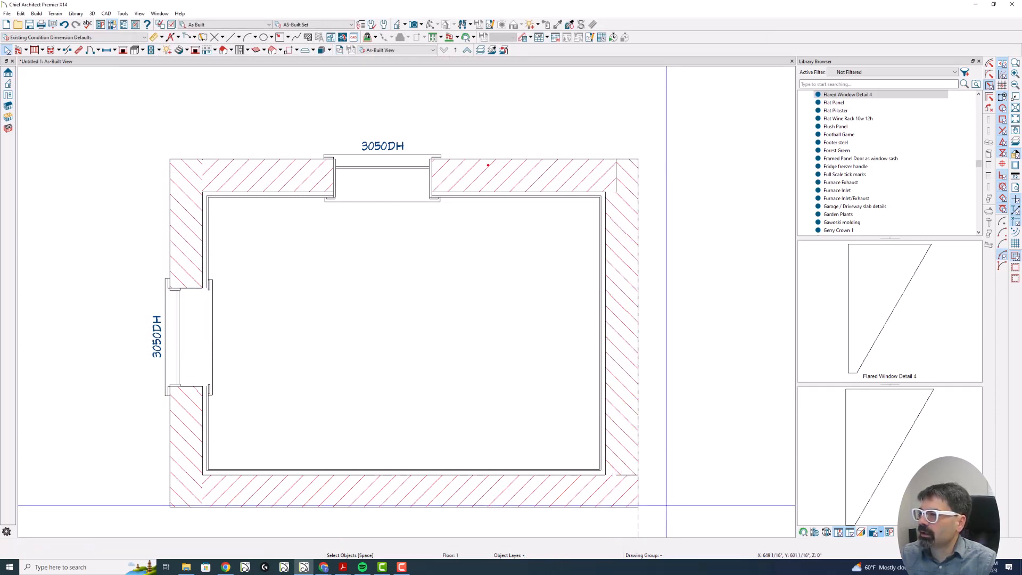
# Step: Try to edit the right wall's layer intersection by extending its outer brick layer through the plan's lower right corner
pyautogui.moveTo(489, 165); pyautogui.dragTo(529, 164)
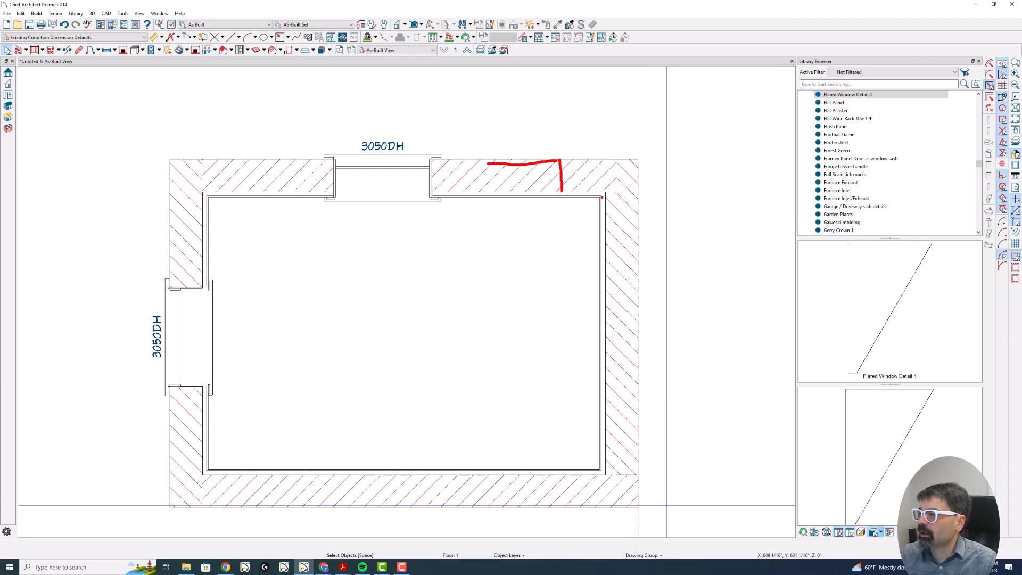
pyautogui.moveTo(611, 215); pyautogui.dragTo(615, 311)
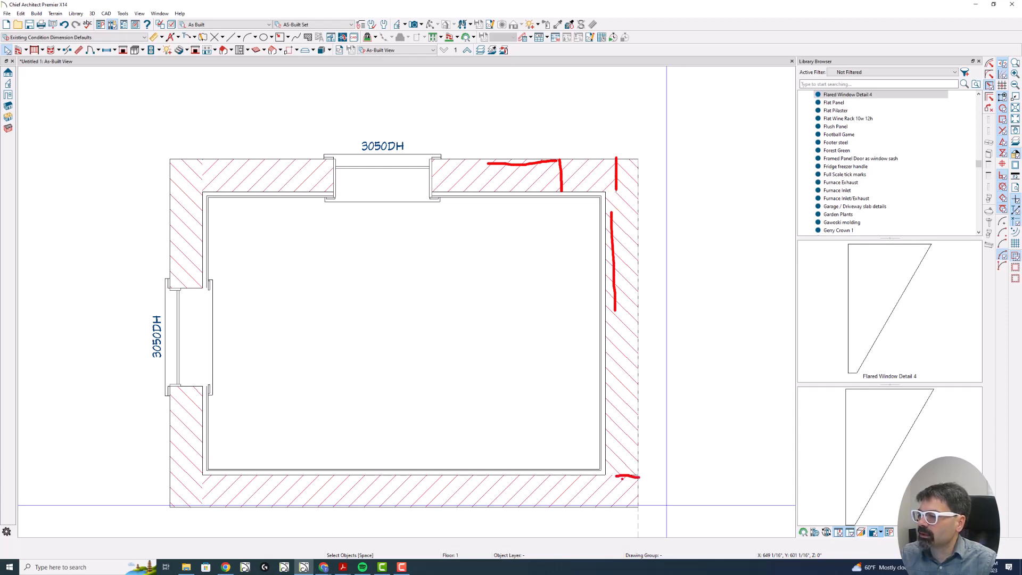
pyautogui.click(623, 440)
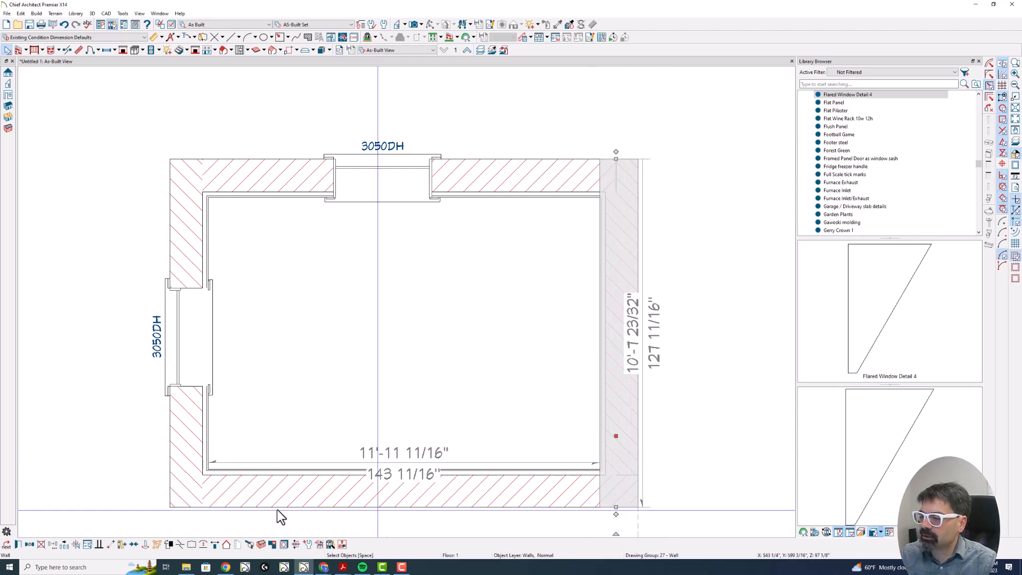
pyautogui.click(273, 546)
pyautogui.moveTo(627, 475); pyautogui.dragTo(625, 509)
pyautogui.press('space')
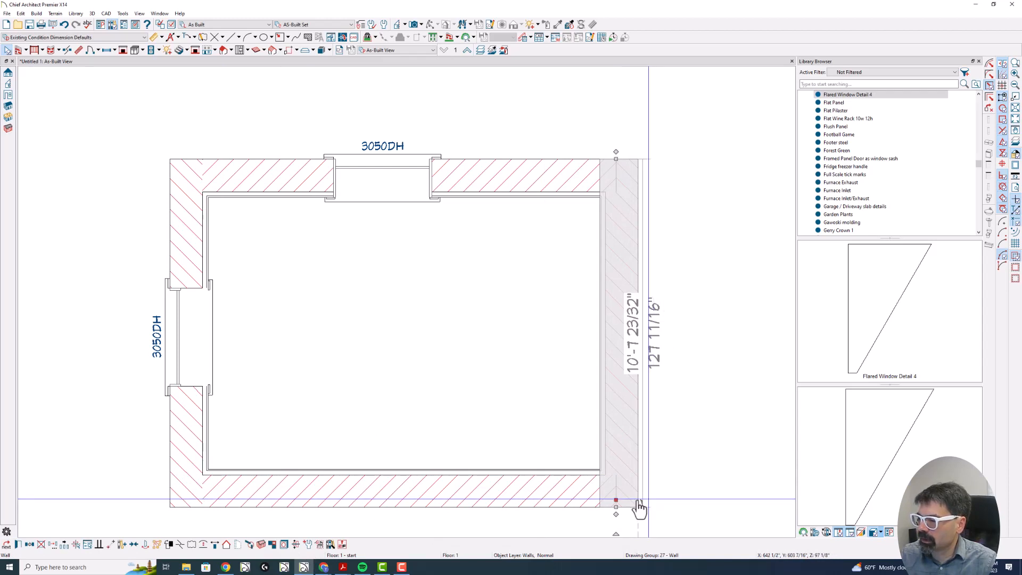
pyautogui.click(272, 544)
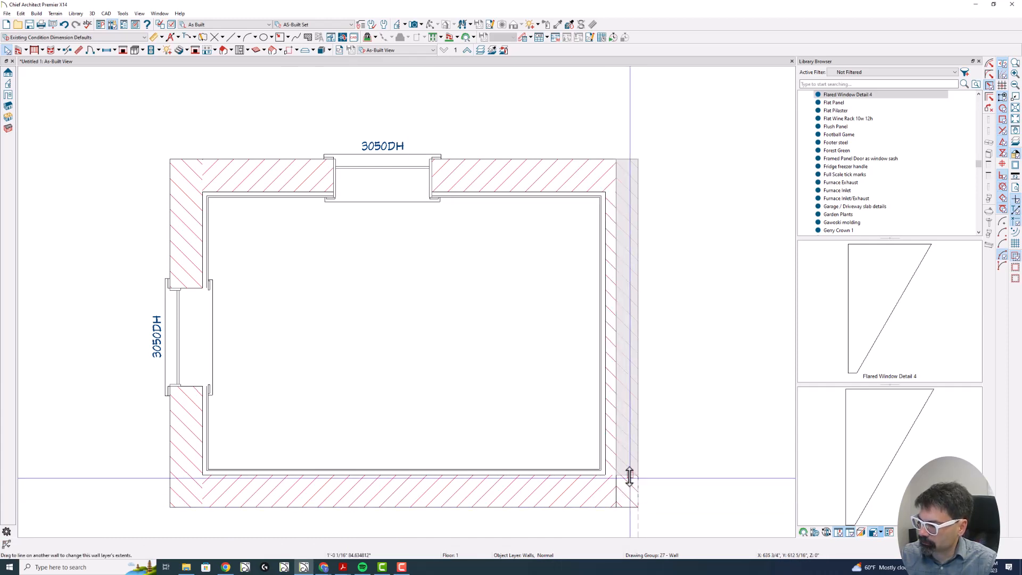
pyautogui.moveTo(630, 476); pyautogui.dragTo(673, 485)
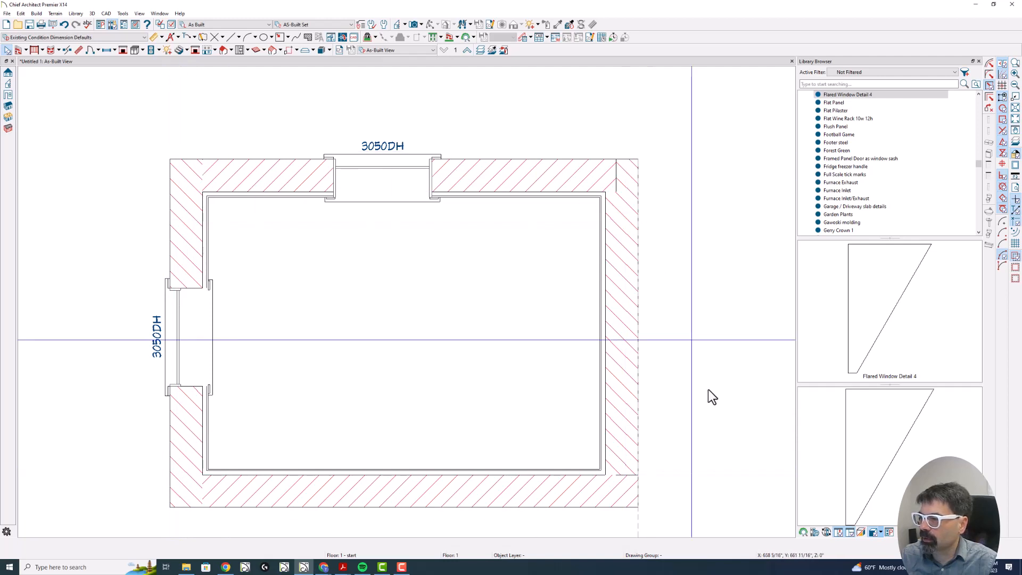
# Step: Draw a wall of the right wall's type over the plan's lower wall, from the right wall's lower end to the left wall
pyautogui.click(629, 467)
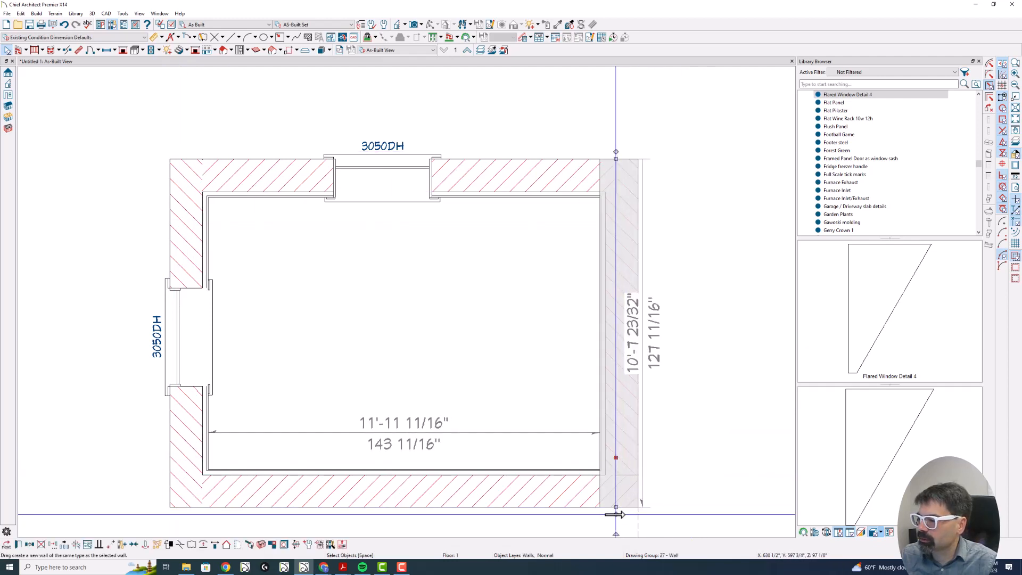
pyautogui.moveTo(616, 514); pyautogui.dragTo(197, 485)
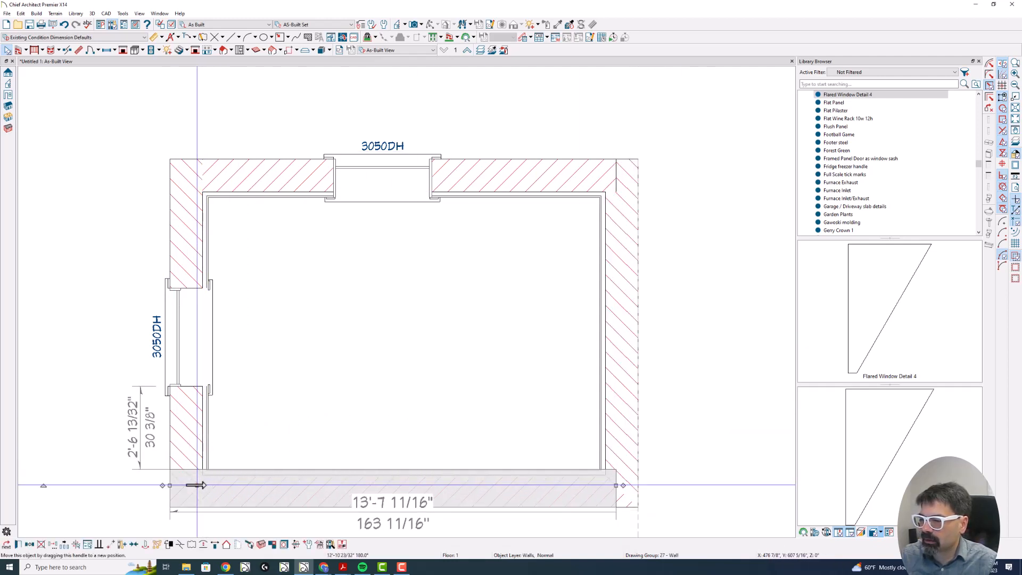
pyautogui.click(389, 526)
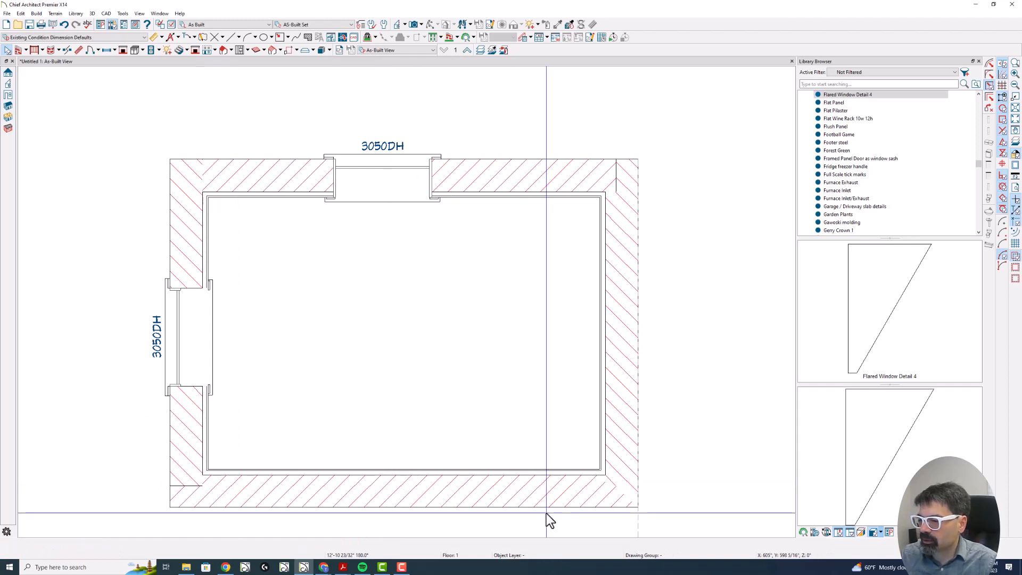
pyautogui.moveTo(208, 486); pyautogui.dragTo(163, 488)
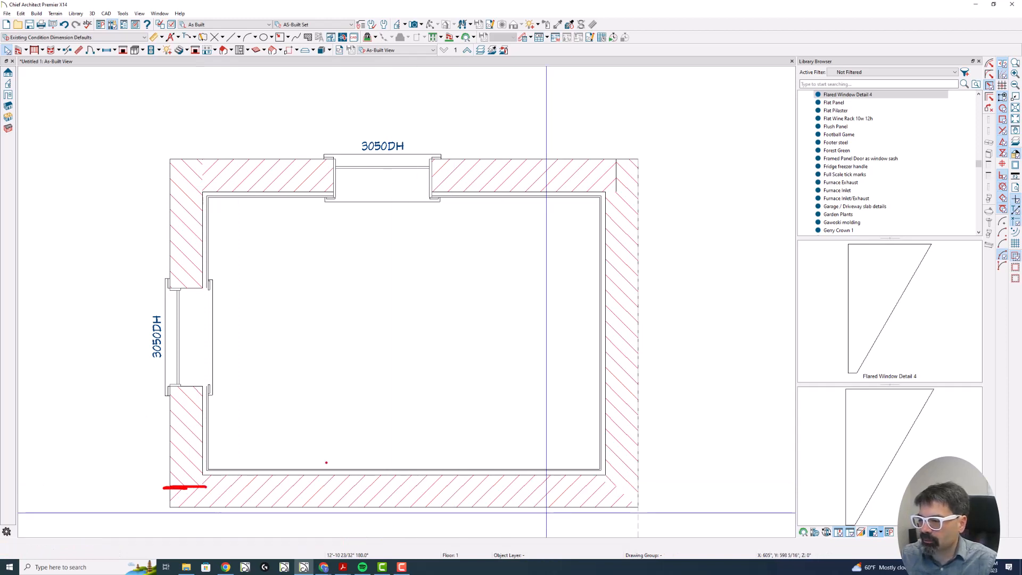
pyautogui.moveTo(602, 471); pyautogui.dragTo(631, 497)
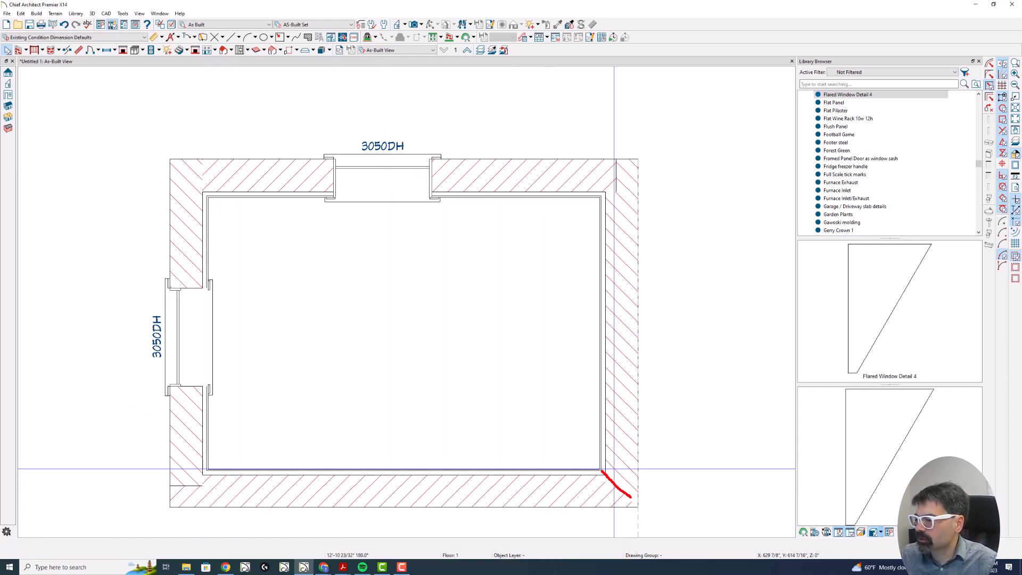
pyautogui.moveTo(623, 398); pyautogui.dragTo(626, 437)
pyautogui.moveTo(598, 494)
pyautogui.mouseDown()
pyautogui.moveTo(468, 499)
pyautogui.moveTo(577, 499)
pyautogui.mouseUp()
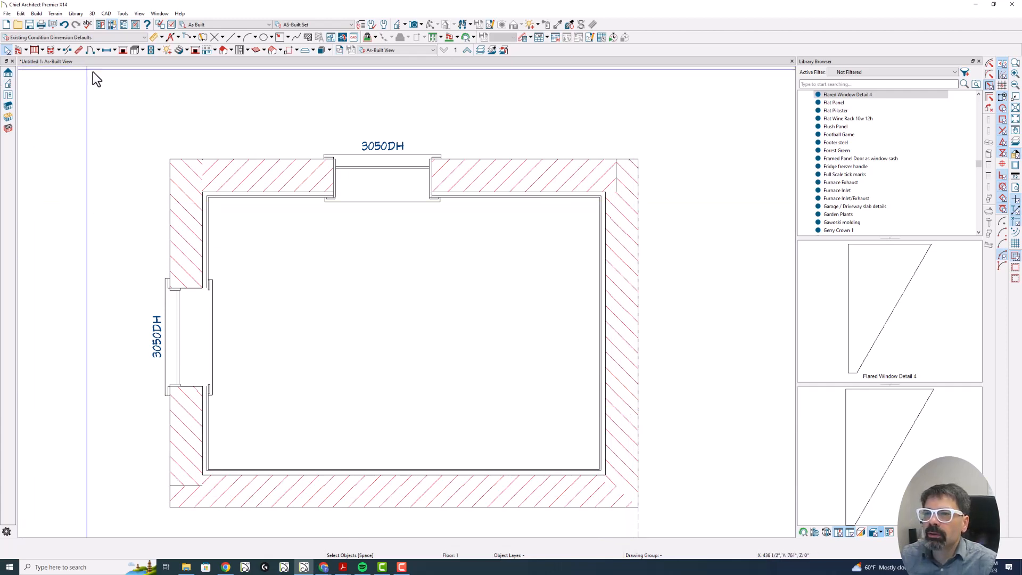
# Step: Place a standard 3050DH window near the middle of the plan's right wall
pyautogui.scroll(-1, 586, 231)
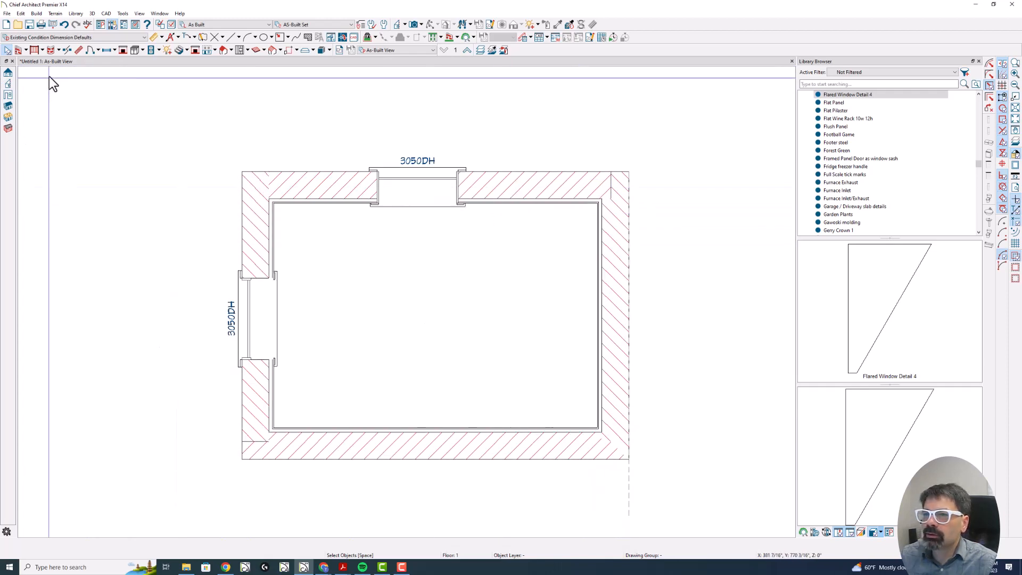
pyautogui.click(107, 51)
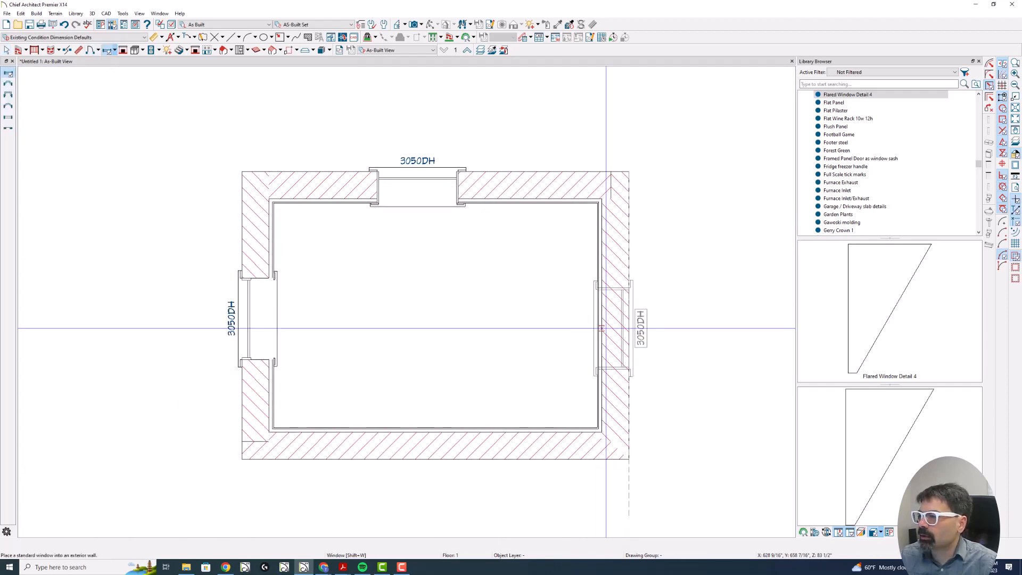
pyautogui.click(608, 327)
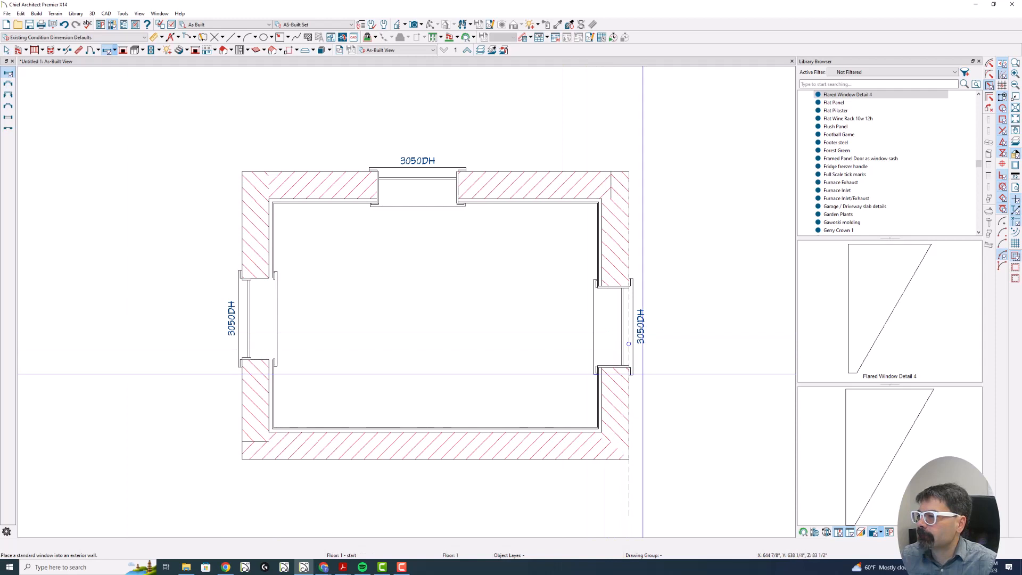
# Step: Set the right wall's window to be recessed into the wall to the main layer
pyautogui.scroll(2, 642, 374)
pyautogui.doubleClick(601, 324)
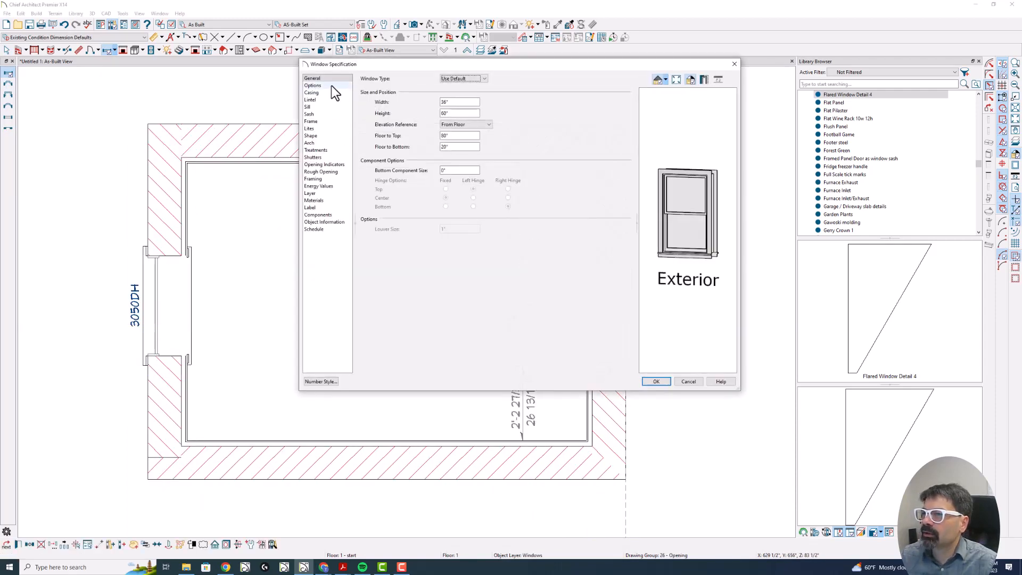
pyautogui.click(313, 86)
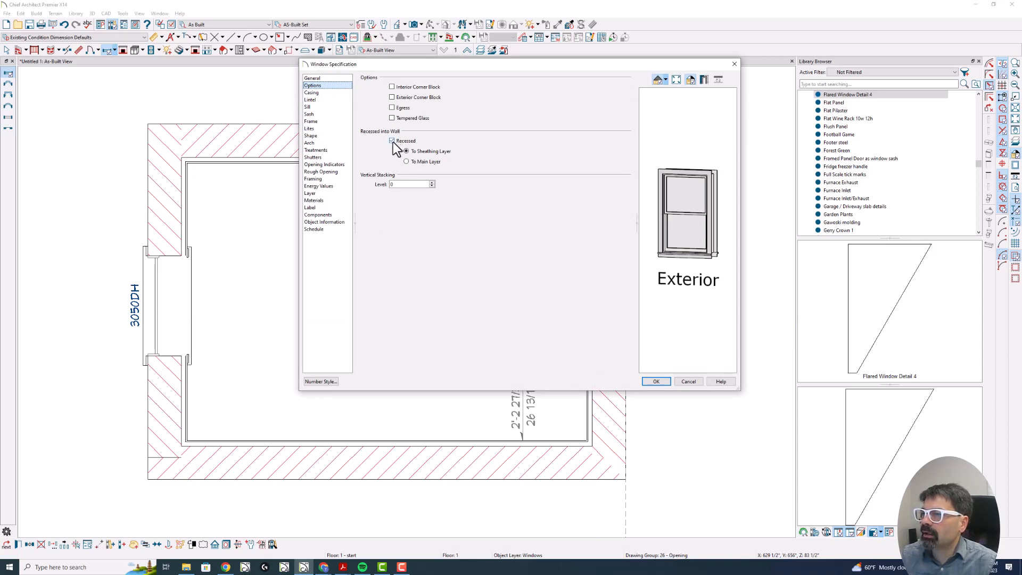
pyautogui.click(411, 161)
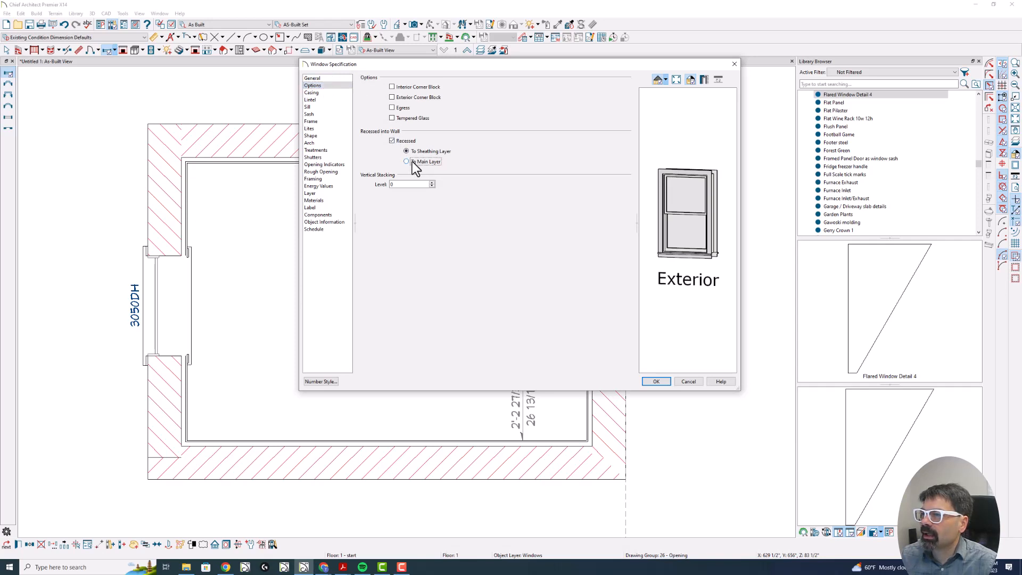
pyautogui.click(658, 382)
pyautogui.press('Escape')
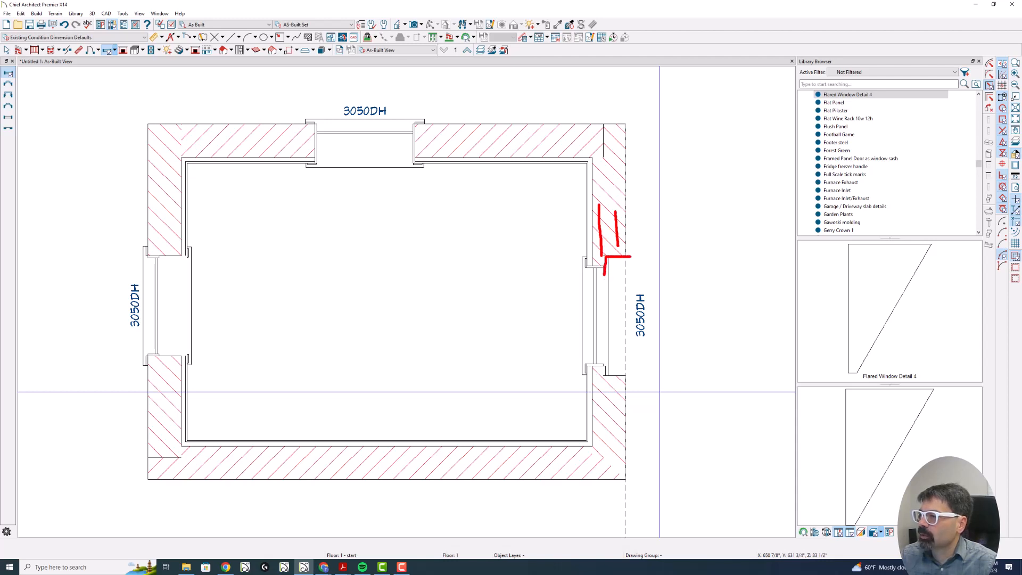
# Step: Examine how the recessed window's frame and casing meet the brick layers of the right wall in plan
pyautogui.moveTo(605, 275)
pyautogui.mouseDown()
pyautogui.moveTo(602, 377)
pyautogui.moveTo(611, 379)
pyautogui.mouseUp()
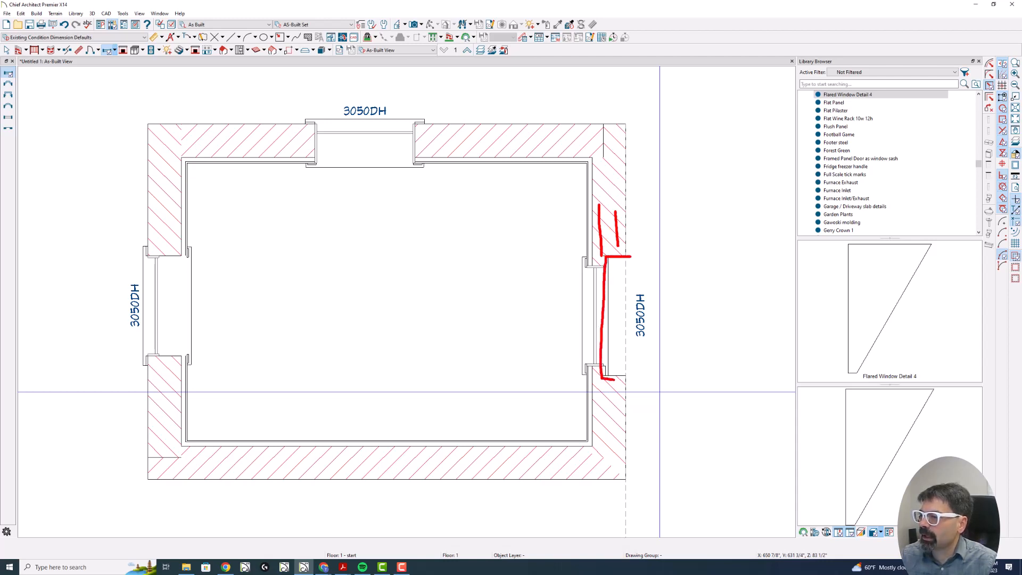
pyautogui.press('Escape')
pyautogui.press('space')
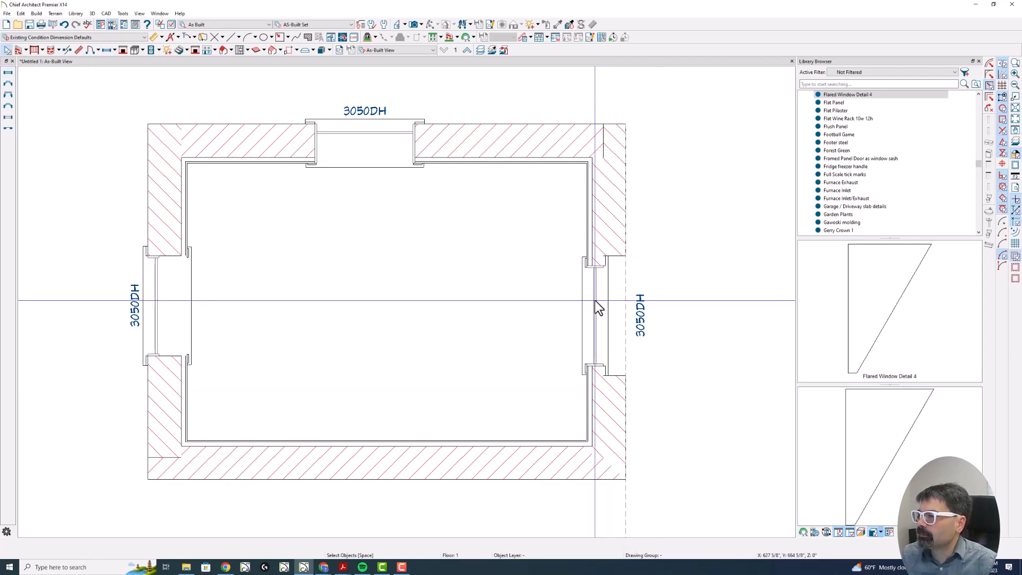
pyautogui.scroll(2, 602, 299)
pyautogui.scroll(1, 629, 298)
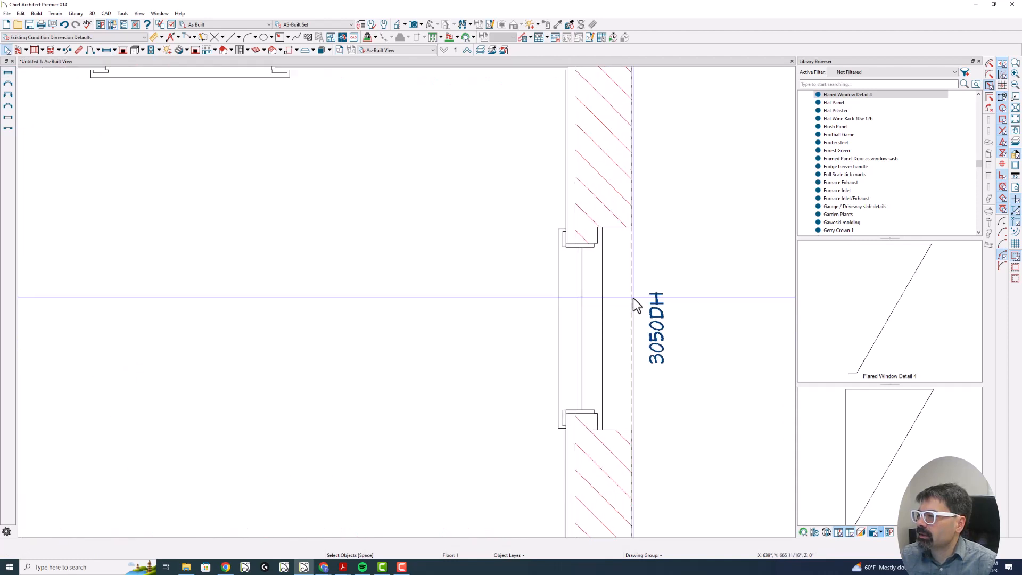
pyautogui.scroll(1, 634, 298)
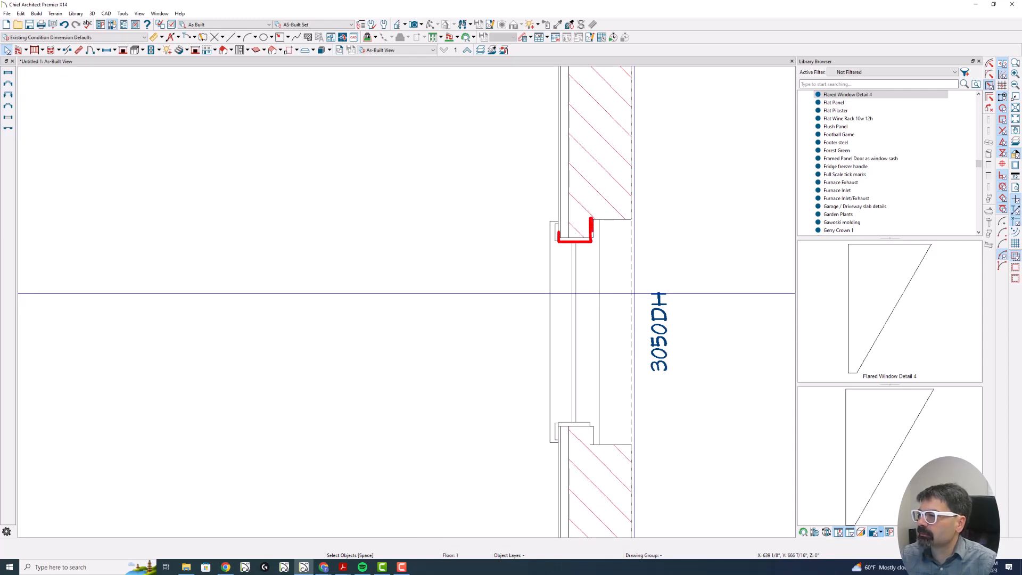
pyautogui.scroll(-4, 591, 261)
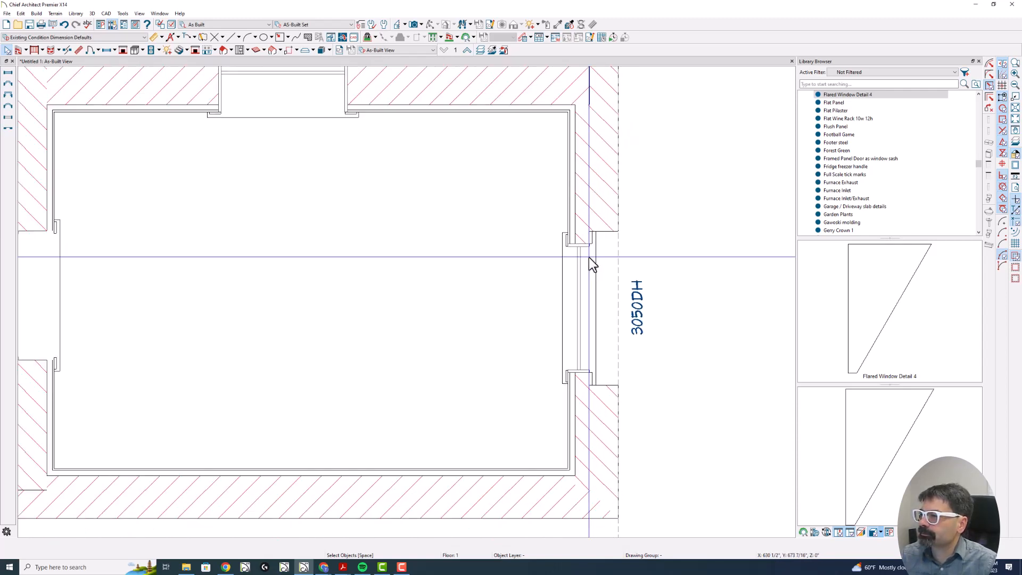
# Step: Create a cross section through the room looking toward the plan's upper wall, cutting the left and right windows
pyautogui.click(398, 24)
pyautogui.moveTo(528, 306); pyautogui.dragTo(528, 164)
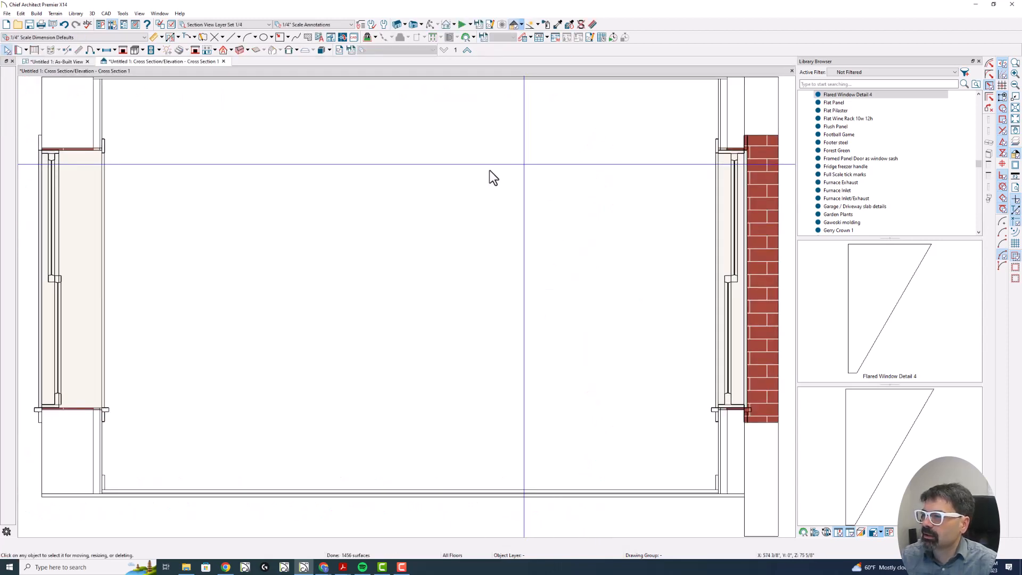
pyautogui.scroll(5, 717, 338)
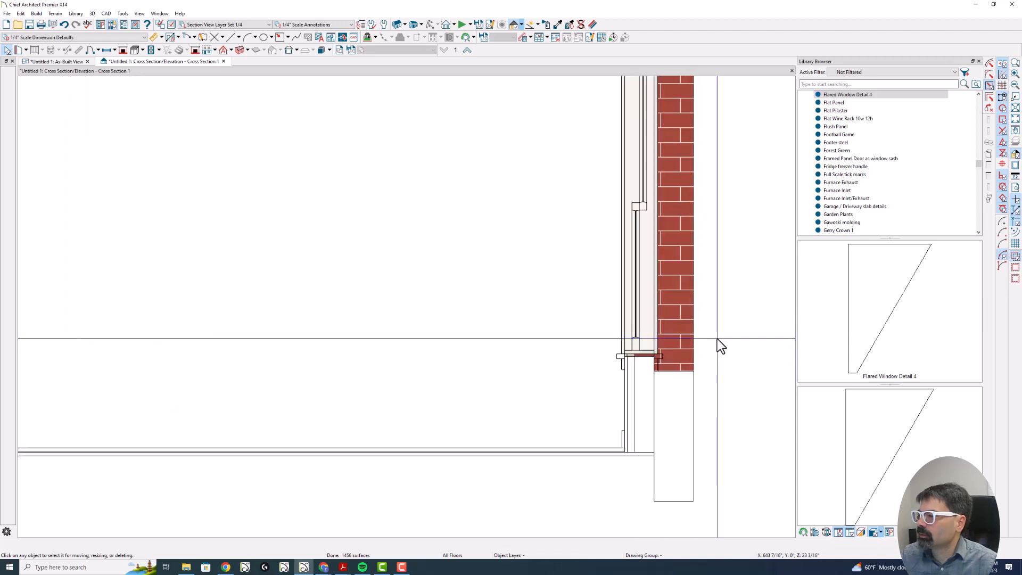
pyautogui.scroll(1, 717, 338)
# Step: Set the recessed window's exterior casing width to 12 inches and turn off the apron of its exterior sill
pyautogui.click(598, 283)
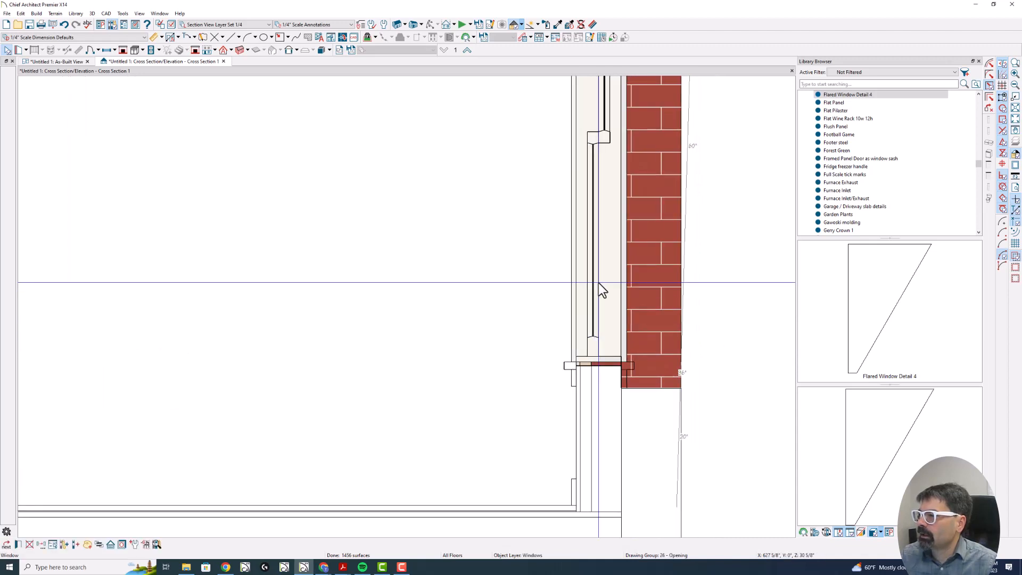
pyautogui.doubleClick(599, 283)
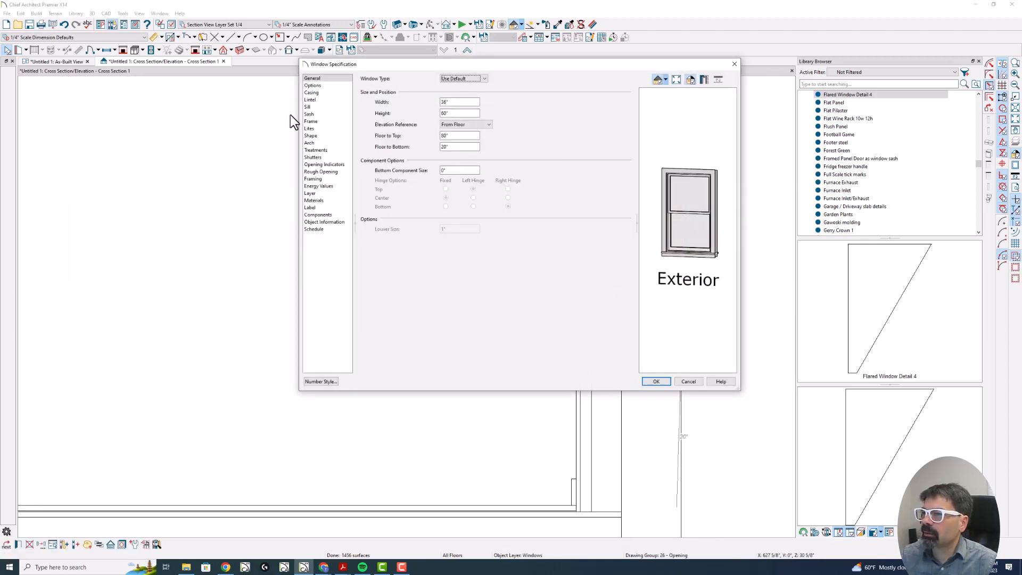
pyautogui.click(323, 93)
pyautogui.moveTo(442, 166); pyautogui.dragTo(390, 170)
pyautogui.write('12')
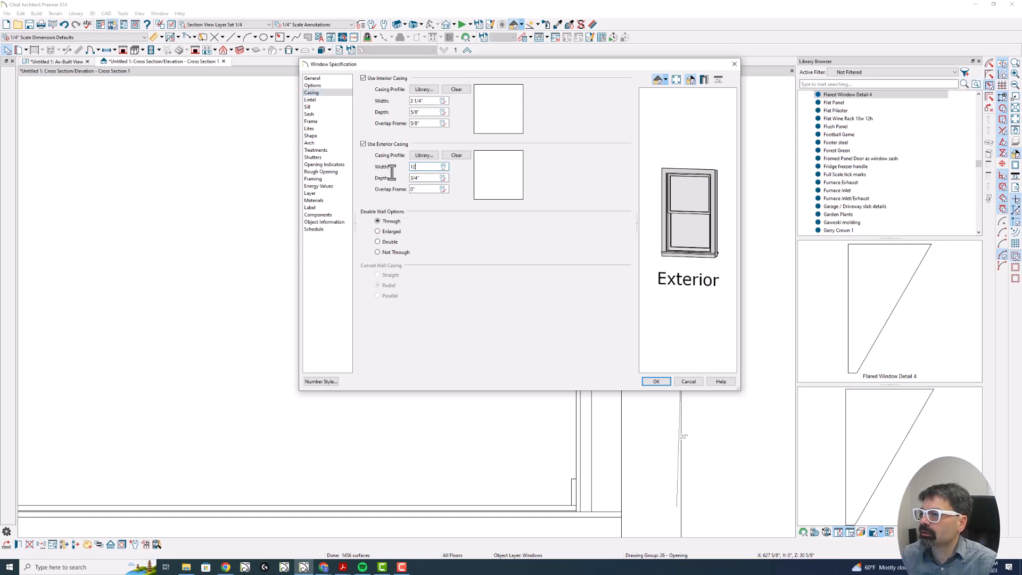
pyautogui.click(332, 108)
pyautogui.click(411, 207)
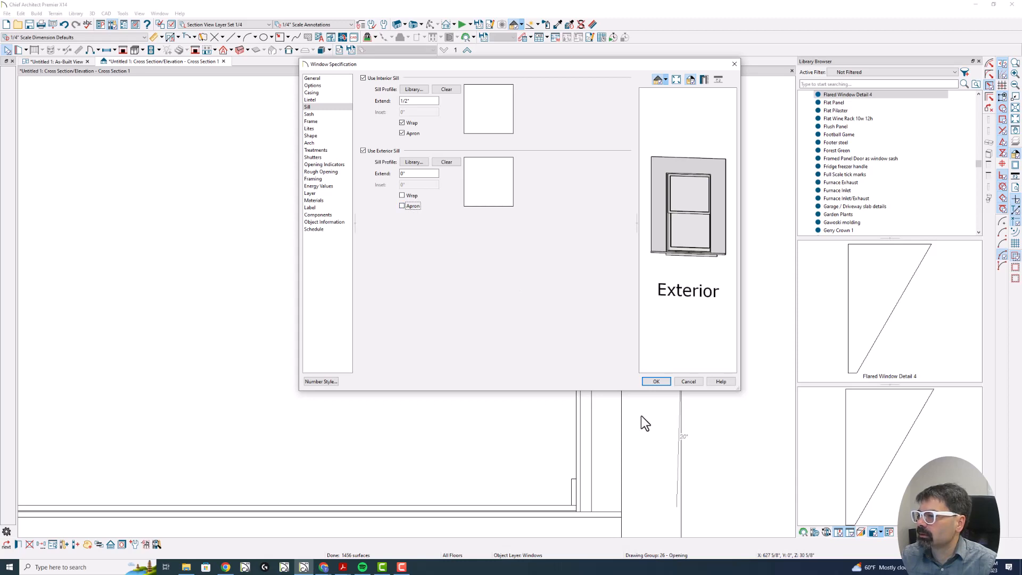
pyautogui.click(656, 382)
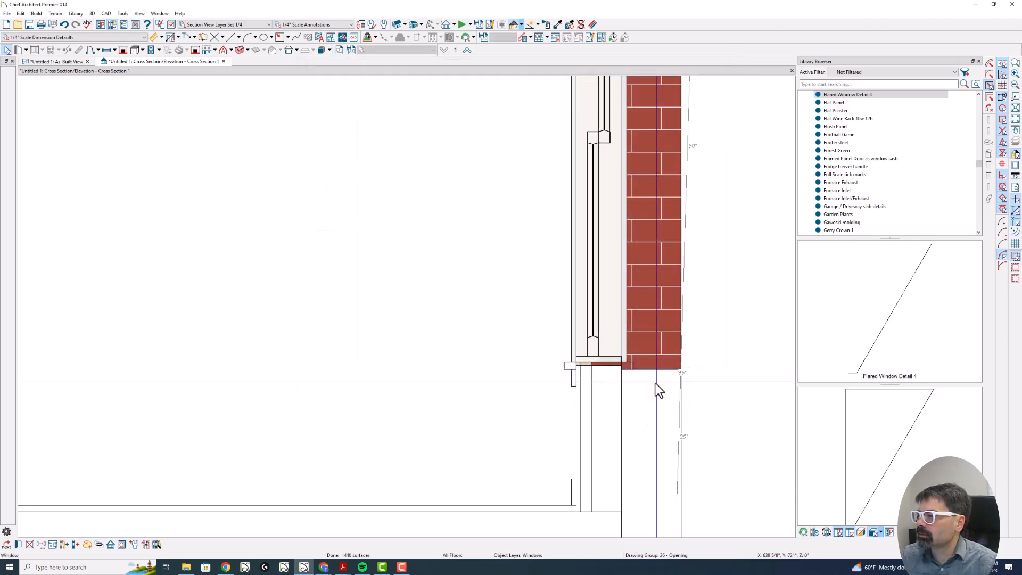
# Step: Turn off the exterior sill of the recessed window
pyautogui.doubleClick(609, 321)
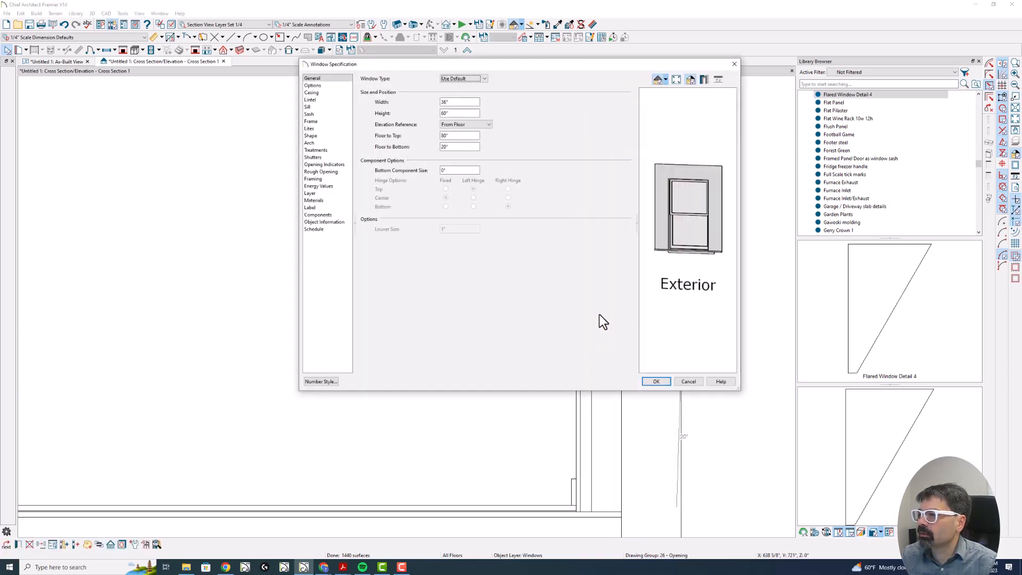
pyautogui.click(322, 107)
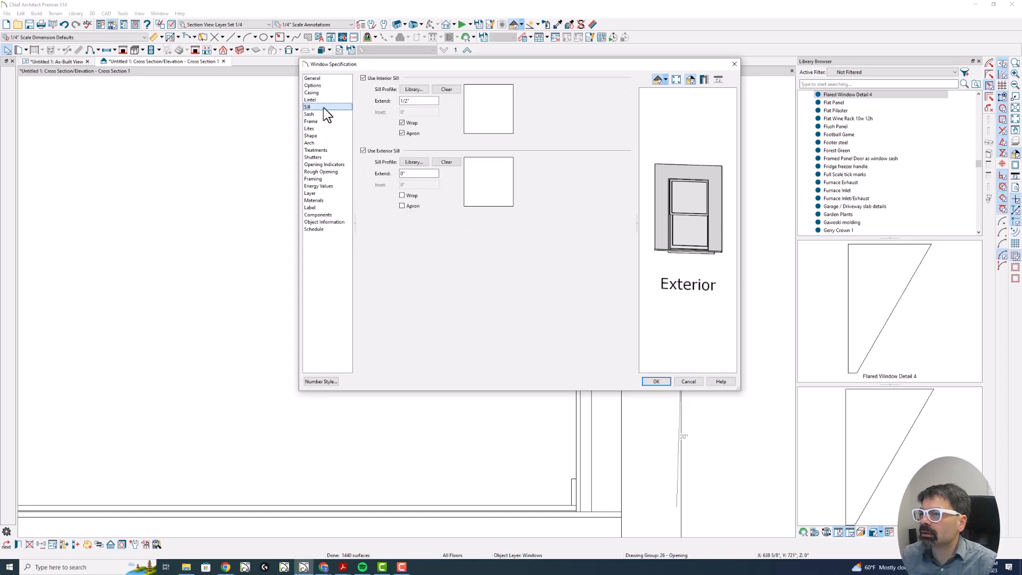
pyautogui.click(387, 151)
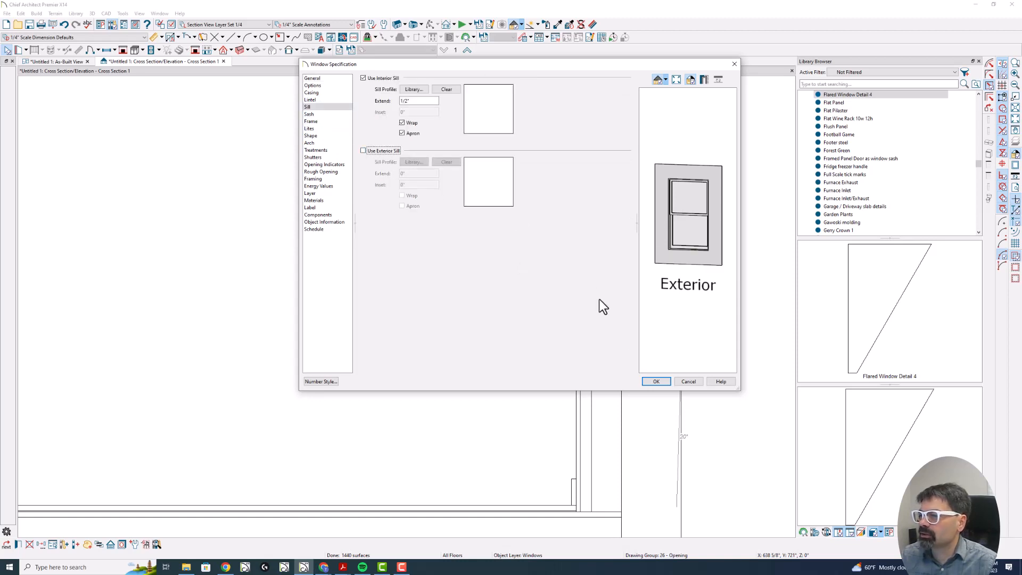
pyautogui.click(654, 382)
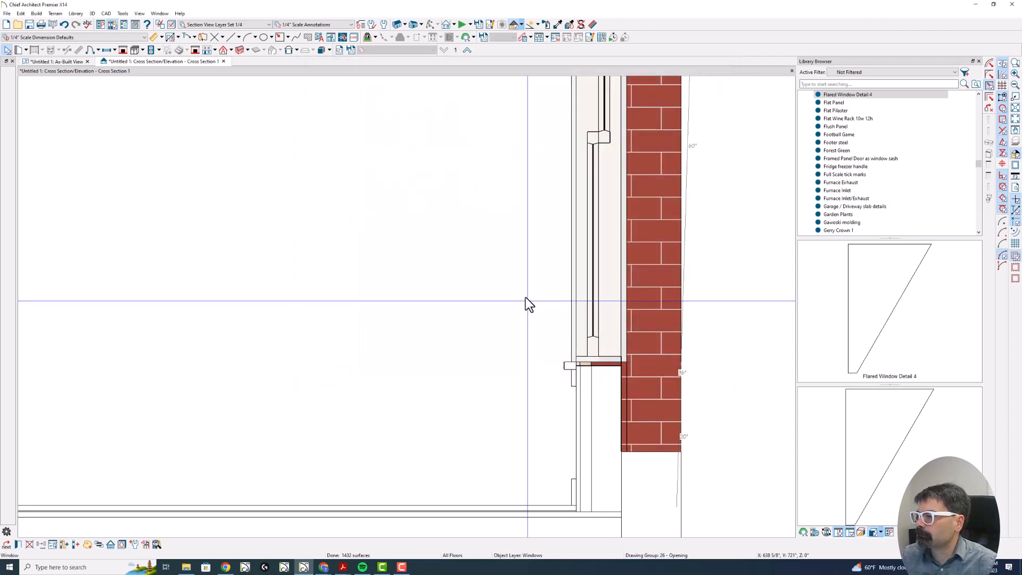
# Step: Draw an 8-inch-wide polyline over the brick below the recessed window and pull its upper outer corner inward, leaving a 3/4-inch top edge
pyautogui.scroll(-2, 526, 271)
pyautogui.scroll(3, 631, 373)
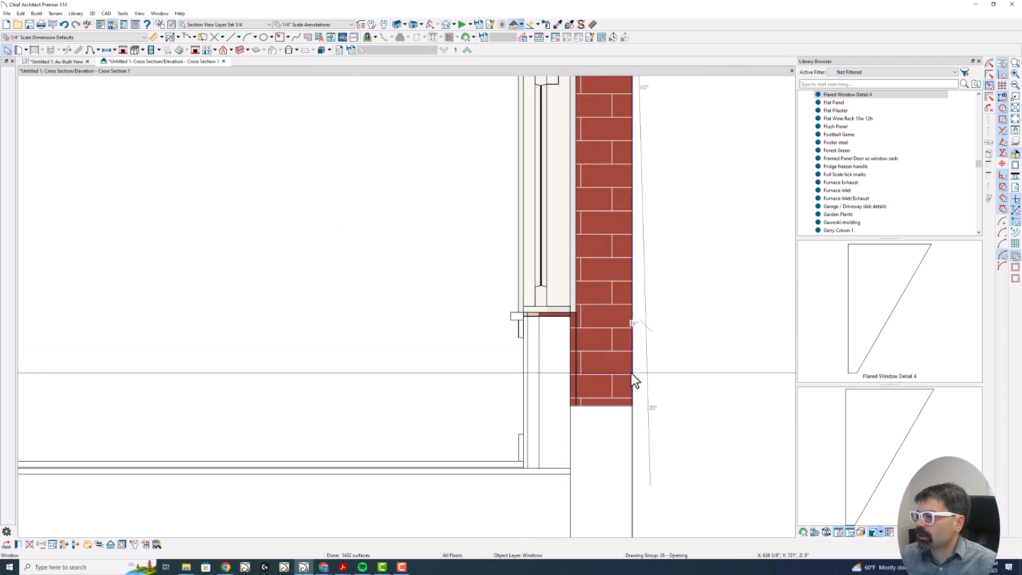
pyautogui.click(279, 40)
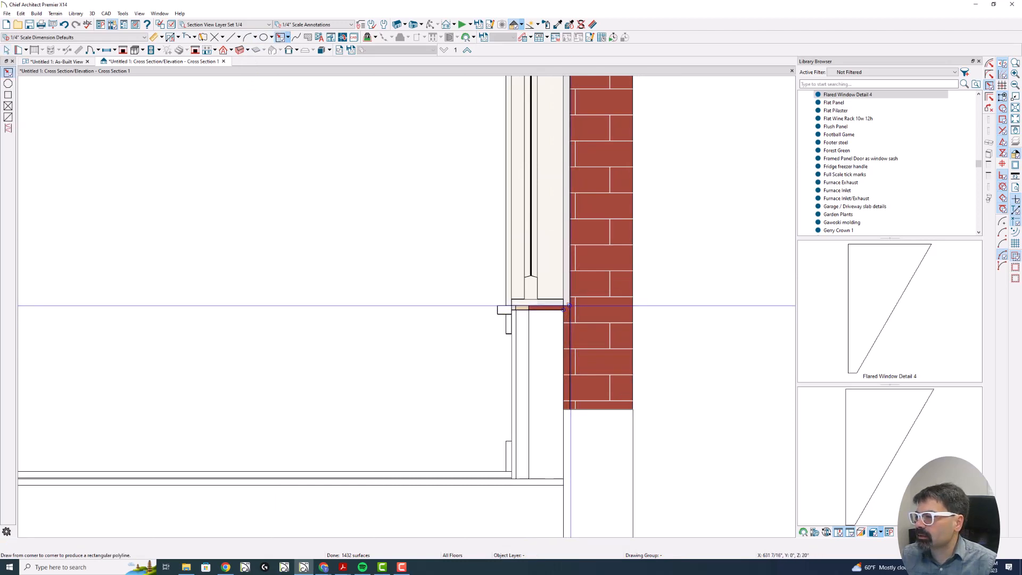
pyautogui.scroll(2, 563, 303)
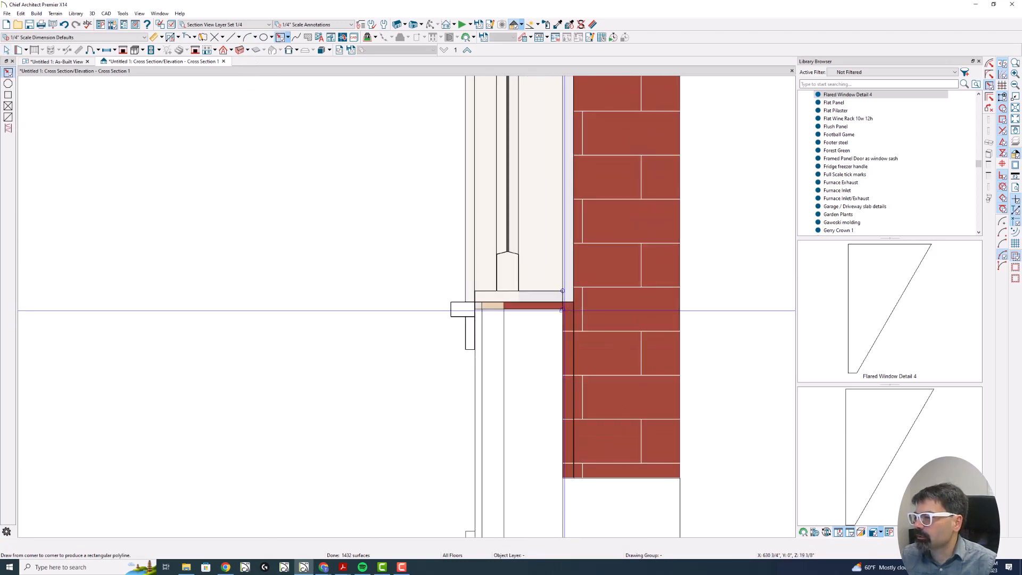
pyautogui.moveTo(563, 308); pyautogui.dragTo(680, 478)
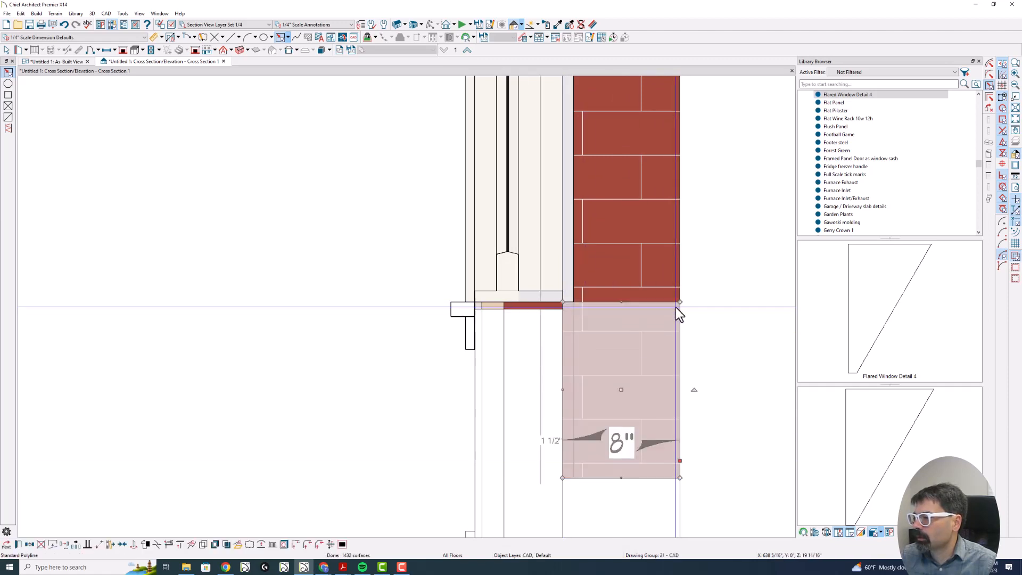
pyautogui.moveTo(680, 303); pyautogui.dragTo(575, 302)
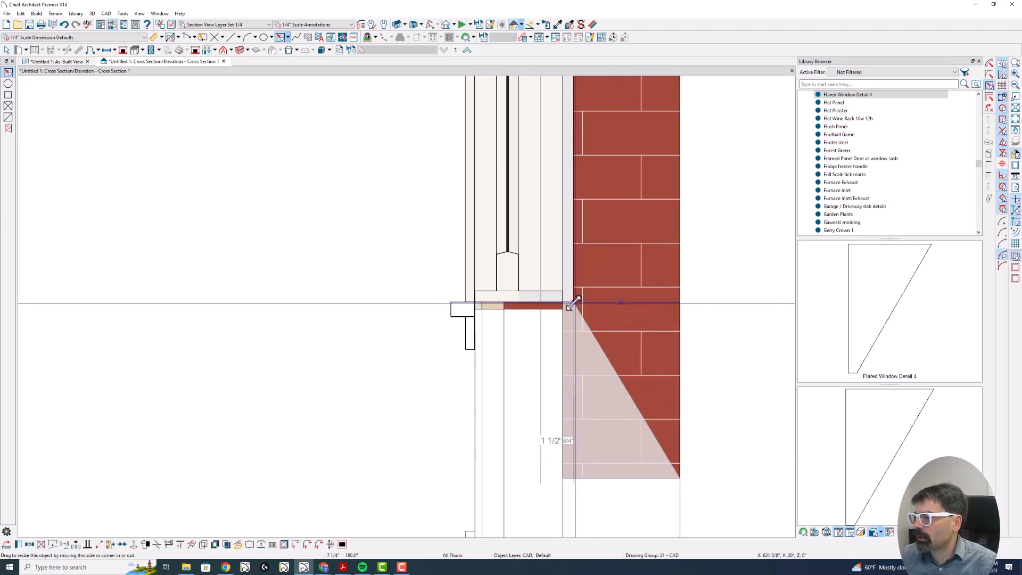
# Step: Fill the sloped polyline with a solid pattern in the background color
pyautogui.click(583, 362)
pyautogui.doubleClick(584, 363)
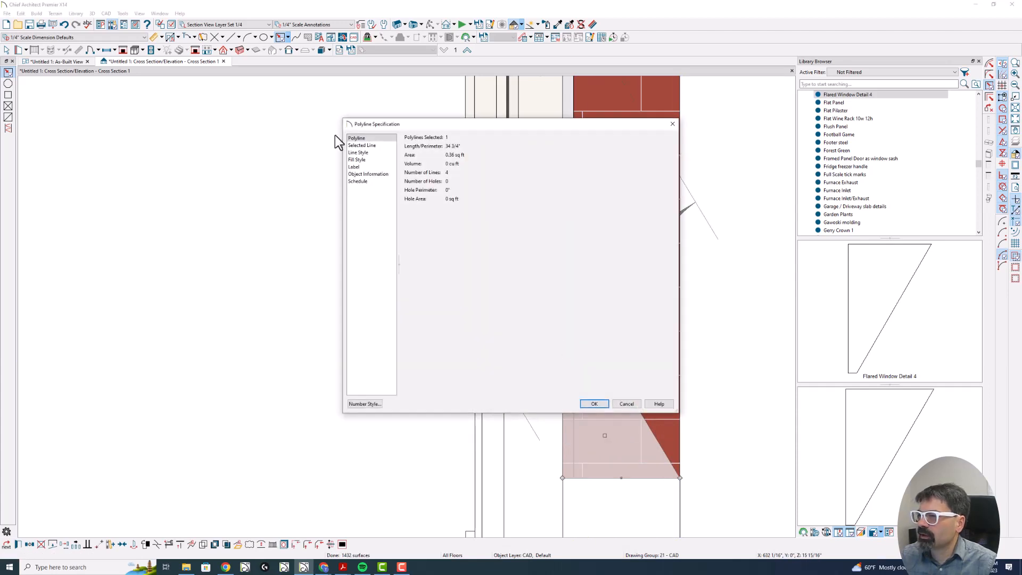
pyautogui.click(357, 159)
pyautogui.click(491, 148)
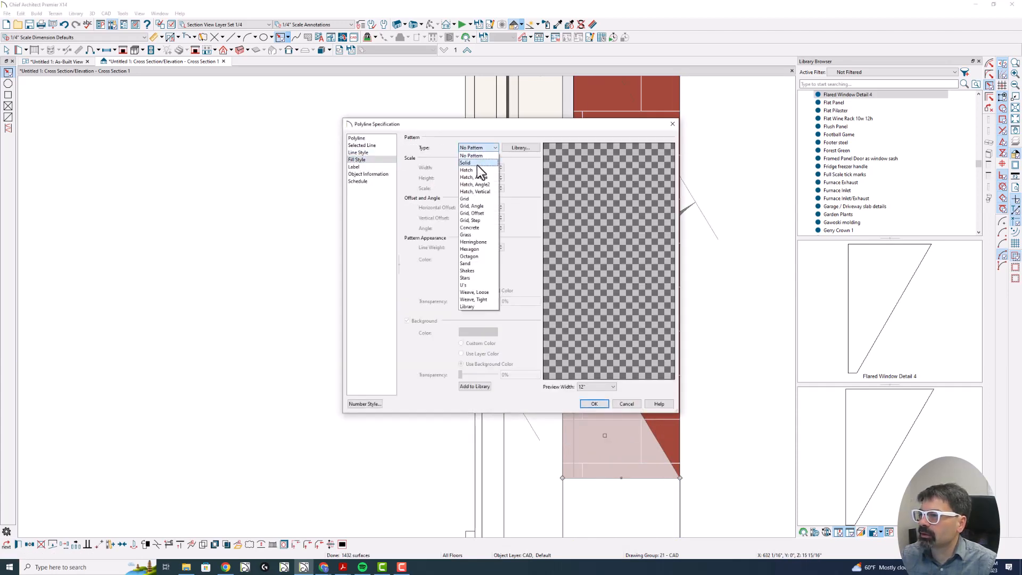
pyautogui.click(477, 164)
pyautogui.click(491, 292)
pyautogui.press('Return')
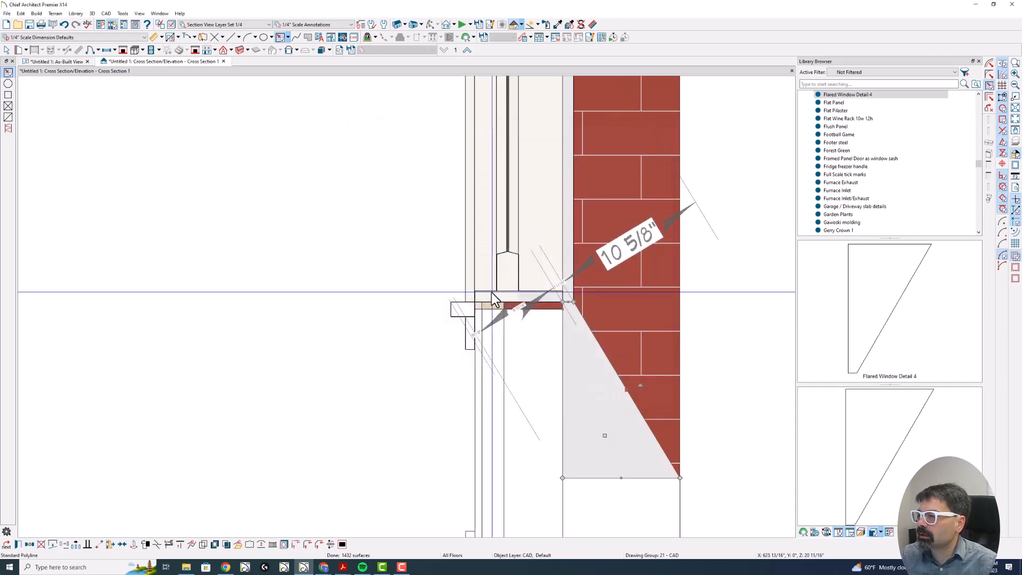
pyautogui.press('Escape')
# Step: Compare the sloped polyline with the saved Flared Window detail and Flared Window Detail 2 profiles in the library
pyautogui.scroll(-1, 510, 313)
pyautogui.scroll(-2, 589, 397)
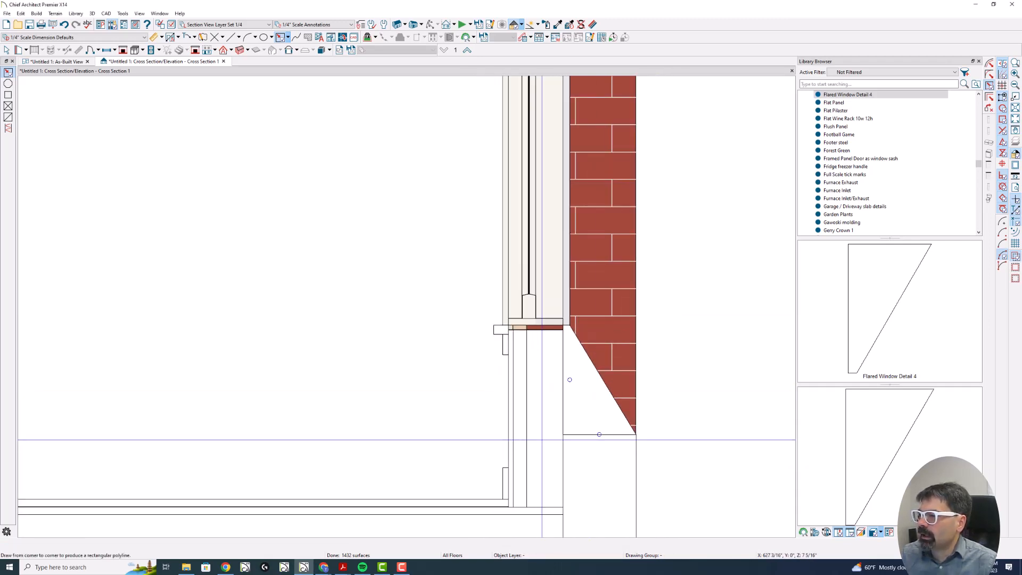
pyautogui.scroll(-1, 543, 426)
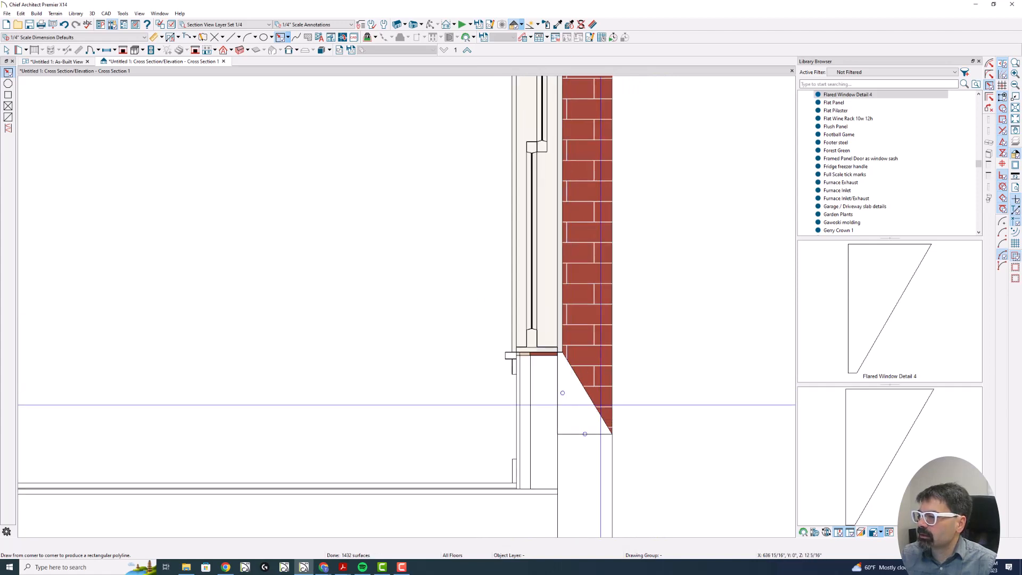
pyautogui.click(596, 401)
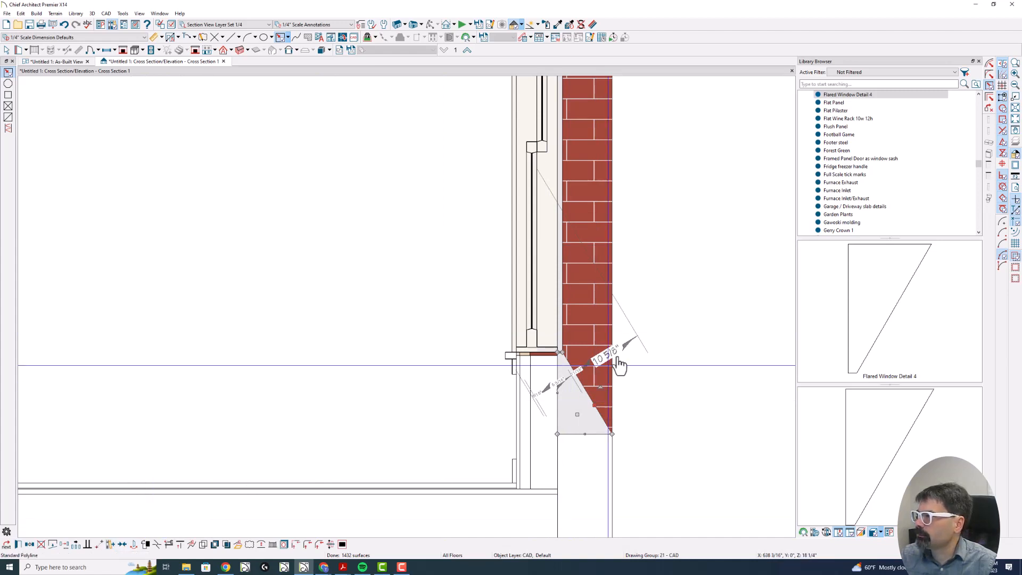
pyautogui.scroll(1, 695, 369)
pyautogui.scroll(3, 833, 195)
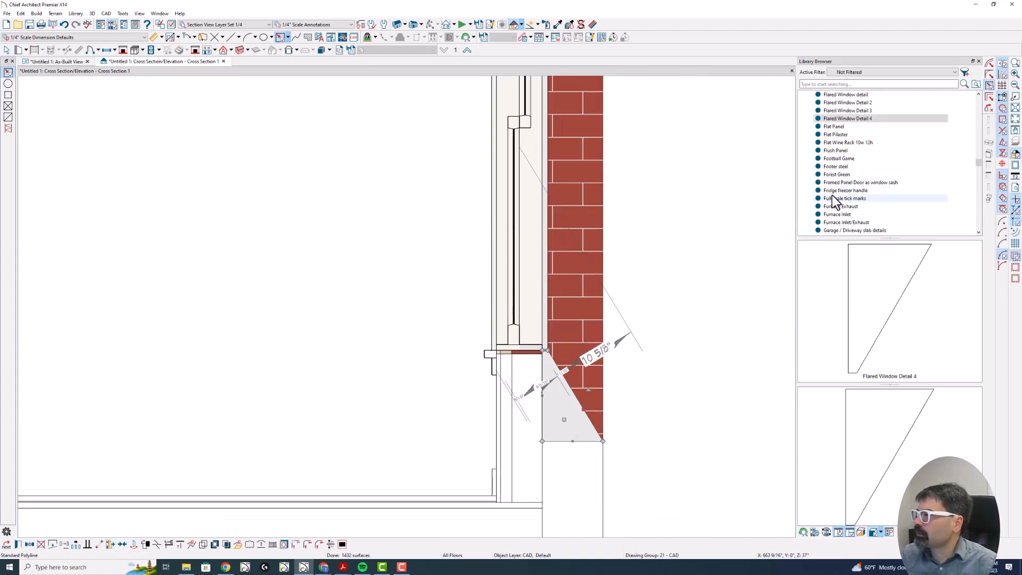
pyautogui.click(844, 144)
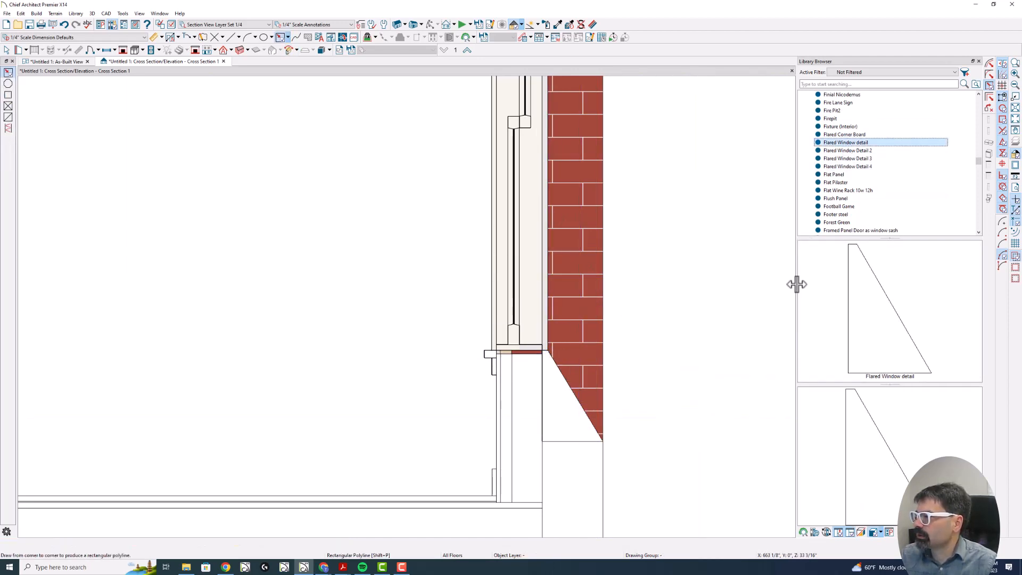
pyautogui.hotkey('shift', 'p')
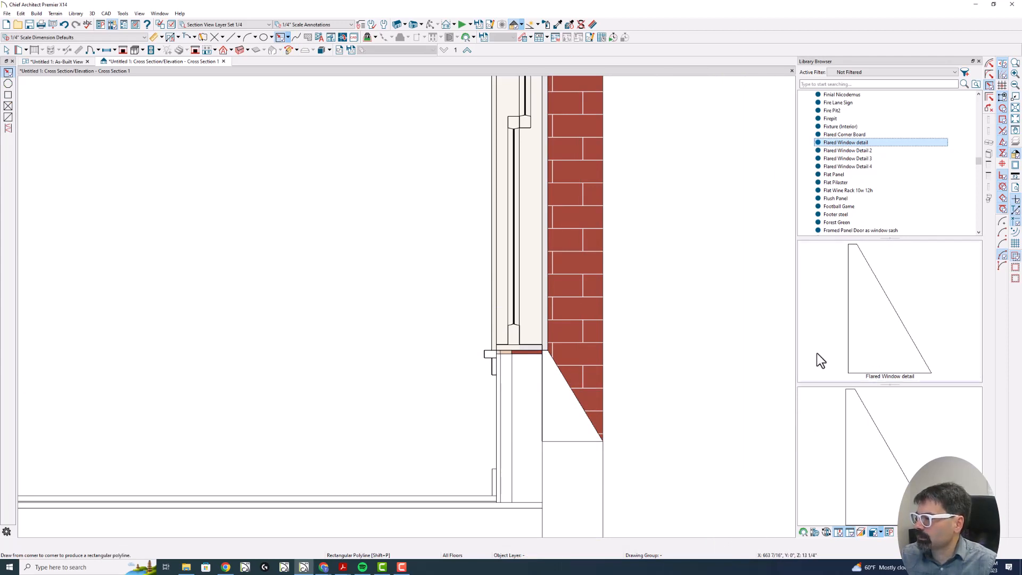
pyautogui.click(848, 151)
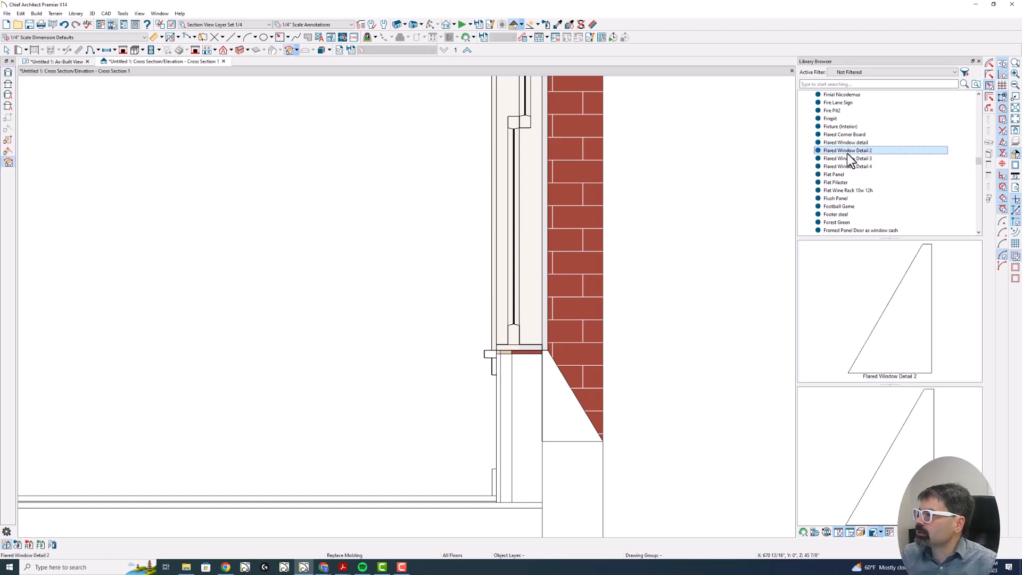
# Step: Compare all four saved Flared Window Detail profiles in the library with the wall section to find the matching orientation
pyautogui.click(848, 144)
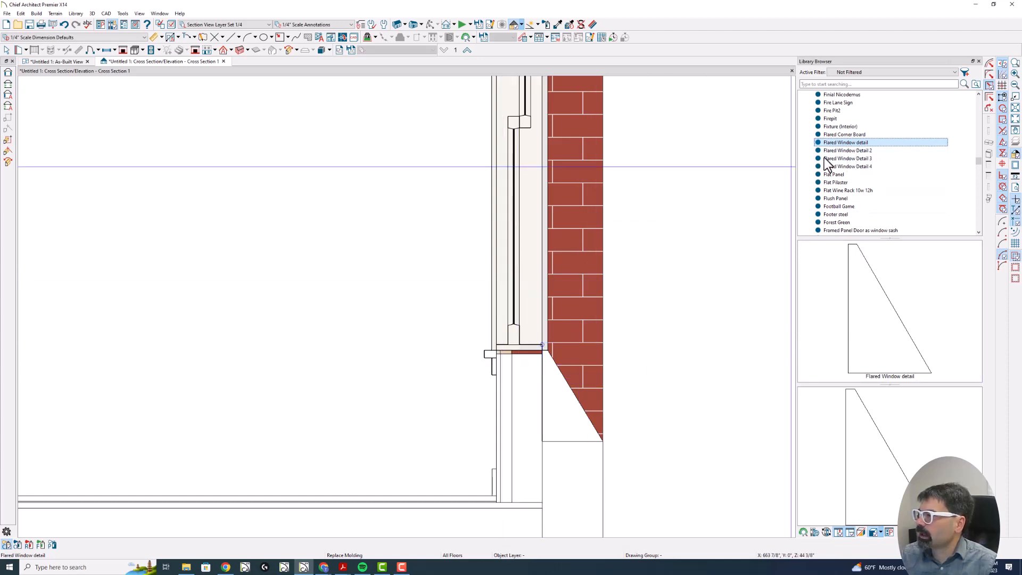
pyautogui.click(845, 150)
pyautogui.click(852, 158)
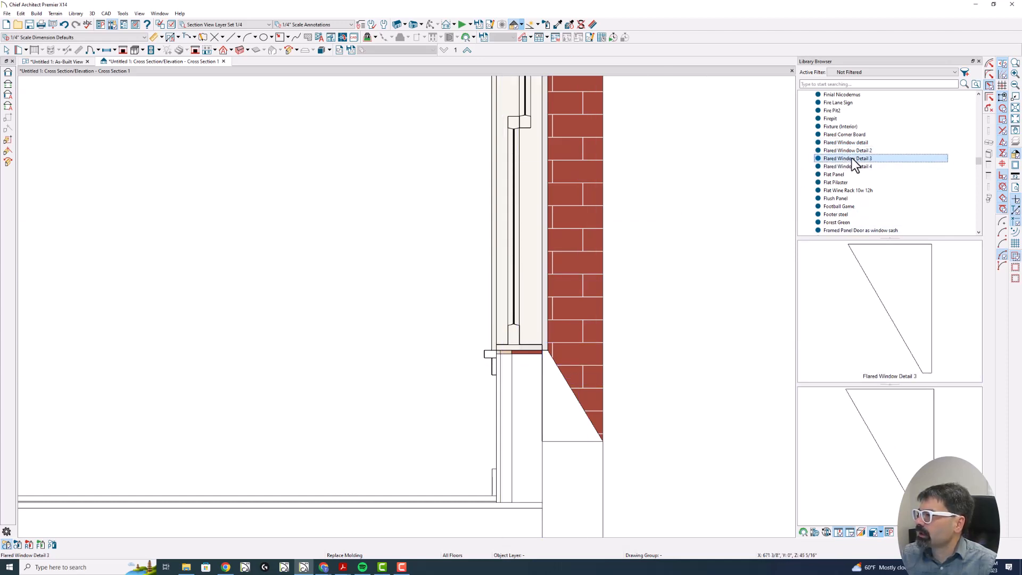
pyautogui.click(851, 166)
pyautogui.scroll(-5, 695, 458)
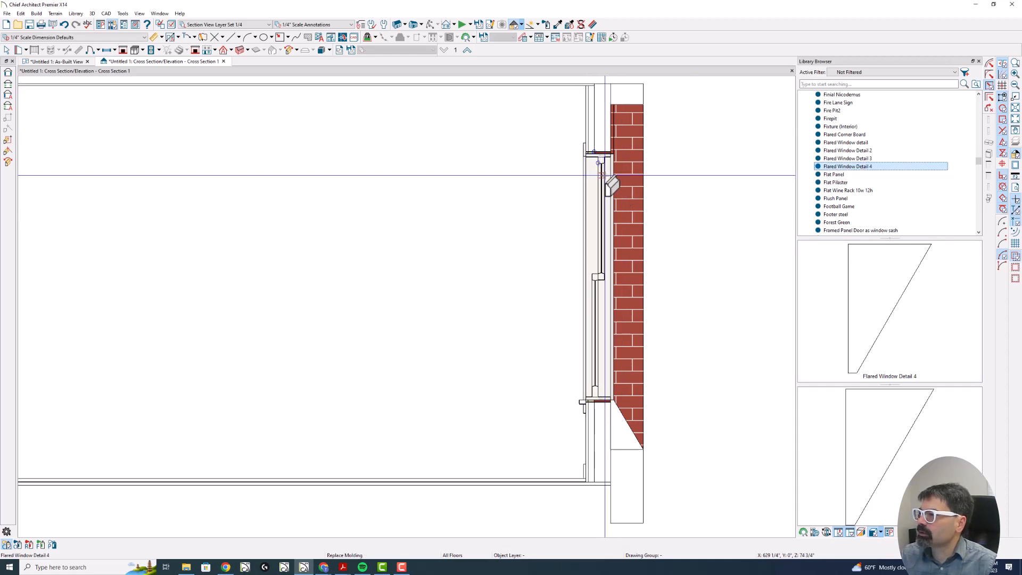
pyautogui.click(610, 177)
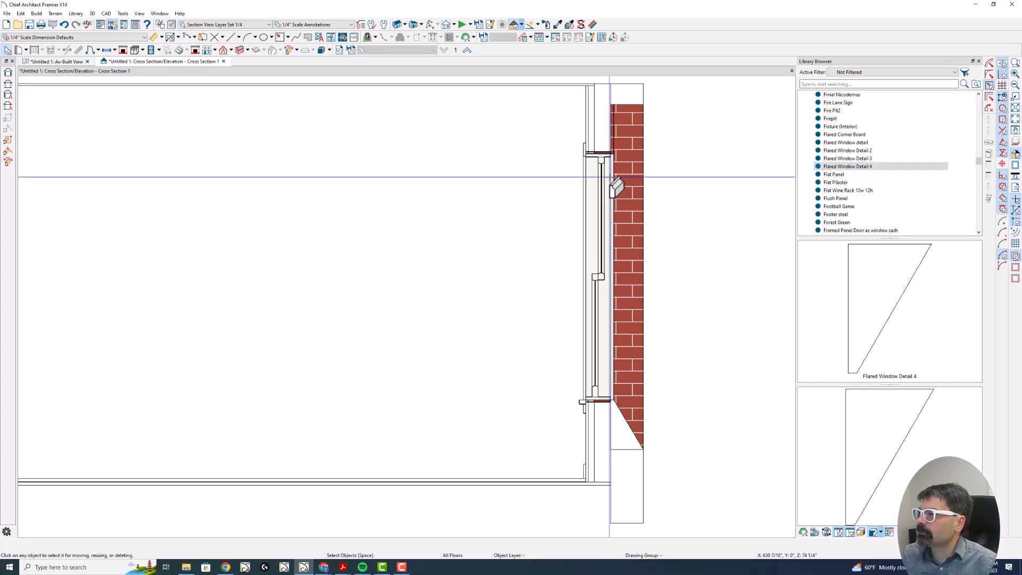
# Step: Create a full camera view from the floor plan, looking from outside toward the recessed window in the Cross Section 1 wall
pyautogui.click(73, 63)
pyautogui.scroll(-1, 352, 195)
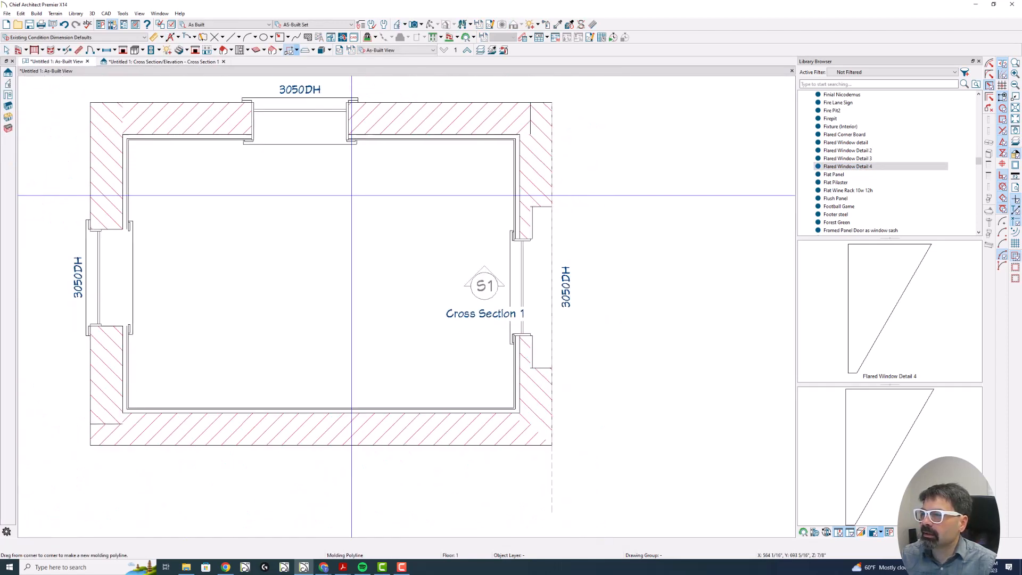
pyautogui.press('c')
pyautogui.moveTo(774, 342); pyautogui.dragTo(609, 298)
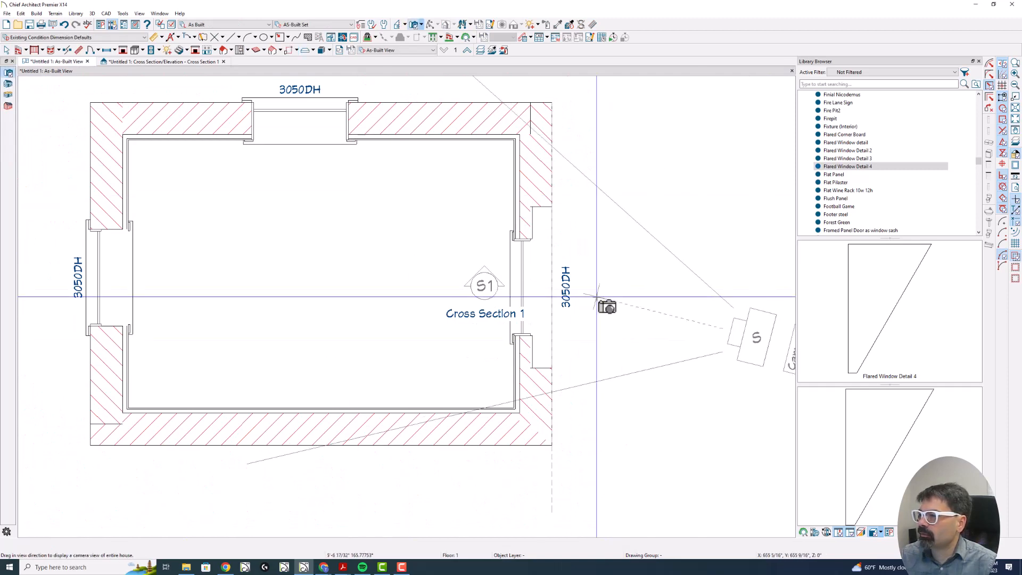
pyautogui.moveTo(477, 335); pyautogui.dragTo(457, 327)
# Step: Check the exterior casing settings in the recessed window's specification
pyautogui.click(449, 313)
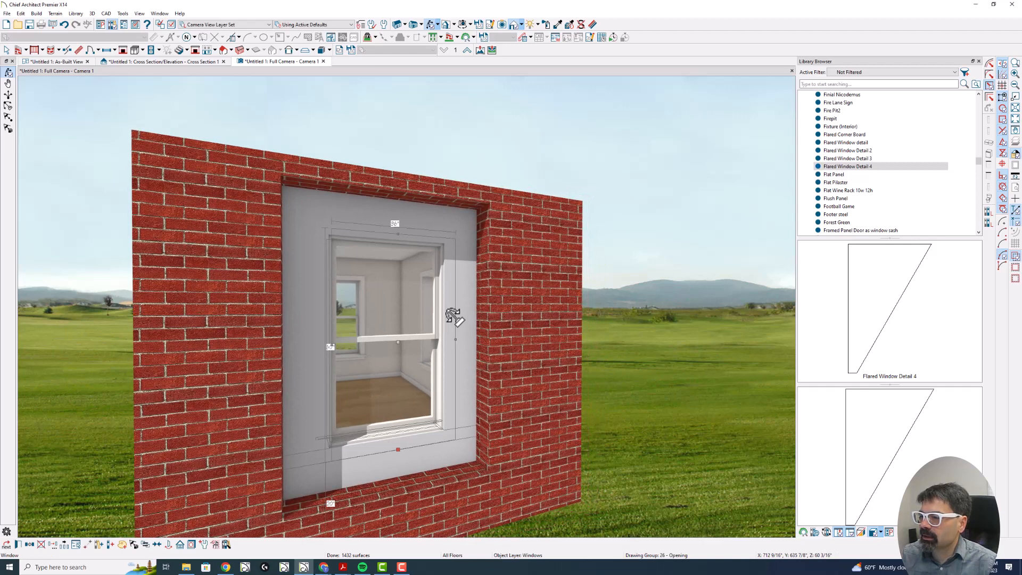
pyautogui.doubleClick(463, 327)
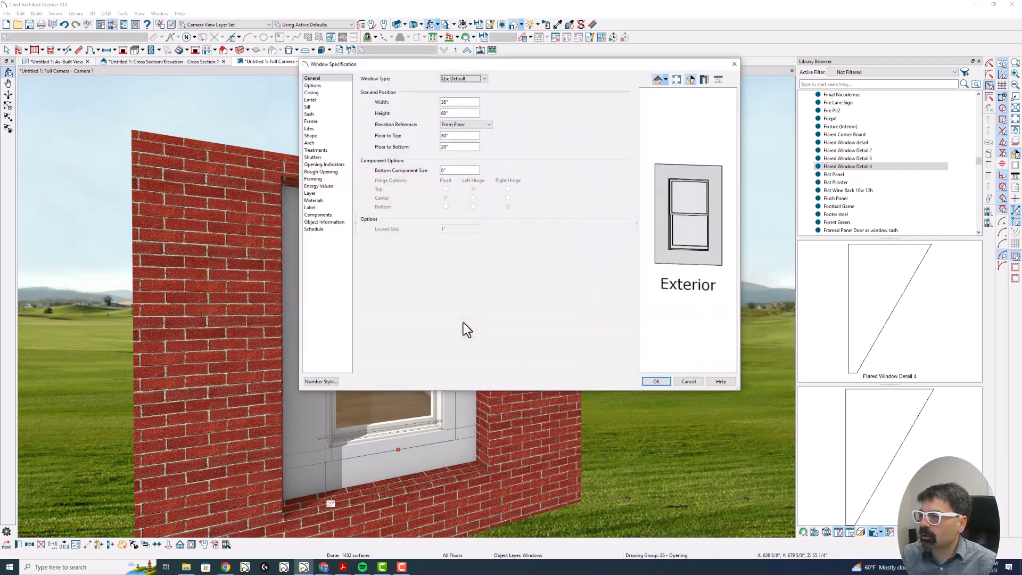
pyautogui.click(333, 93)
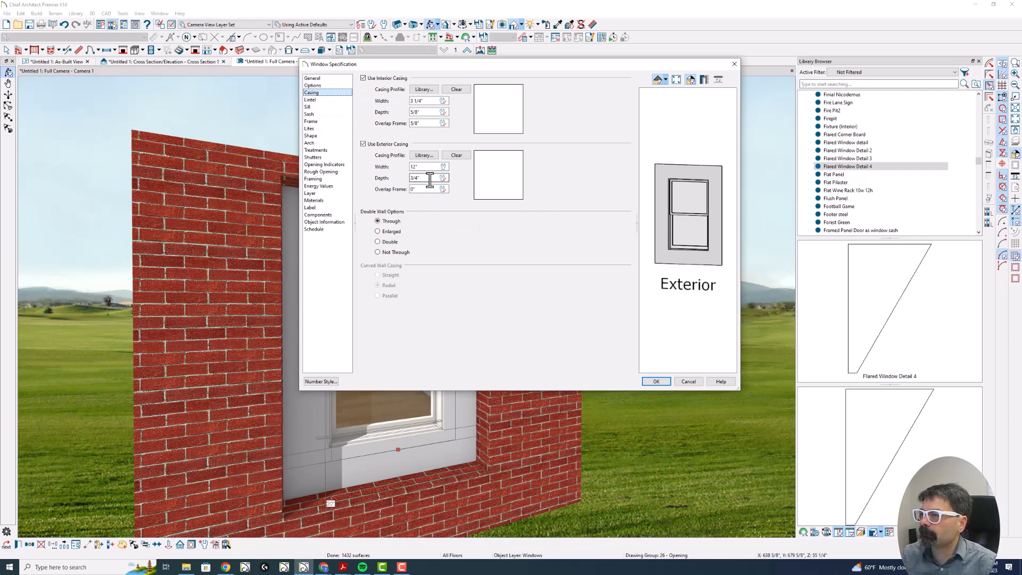
pyautogui.press('Return')
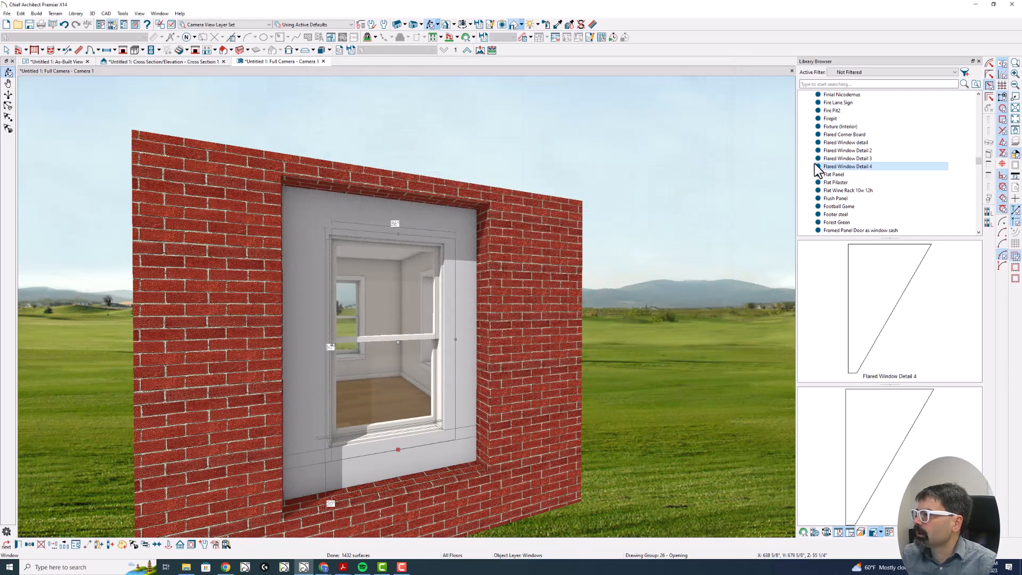
# Step: Apply the Flared Window Detail 4 profile to the recessed window's exterior casing and set the casing depth to 8 inches
pyautogui.click(832, 166)
pyautogui.click(463, 283)
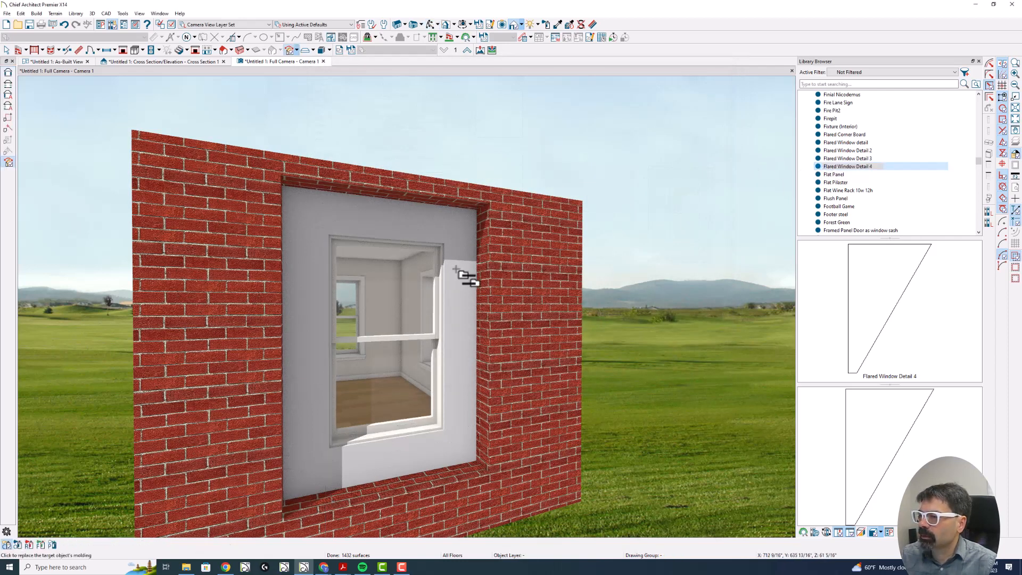
pyautogui.doubleClick(462, 282)
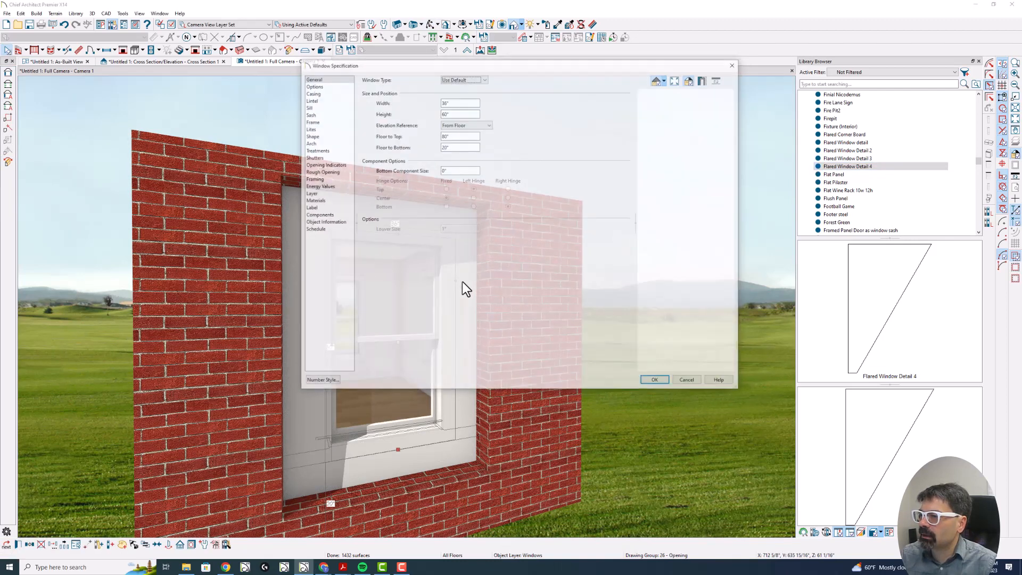
pyautogui.click(327, 93)
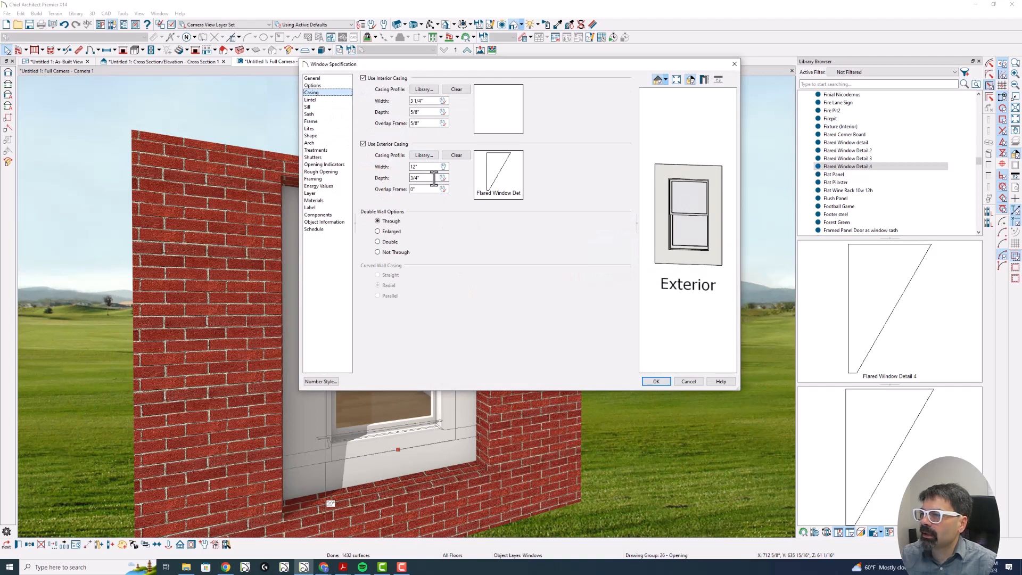
pyautogui.moveTo(432, 177); pyautogui.dragTo(382, 178)
pyautogui.write('8')
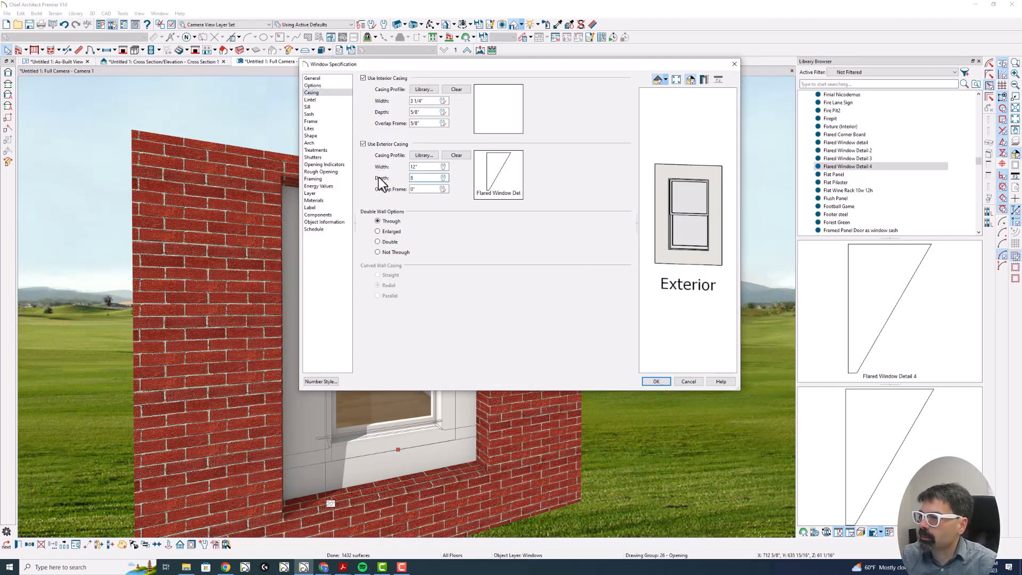
pyautogui.press('Tab')
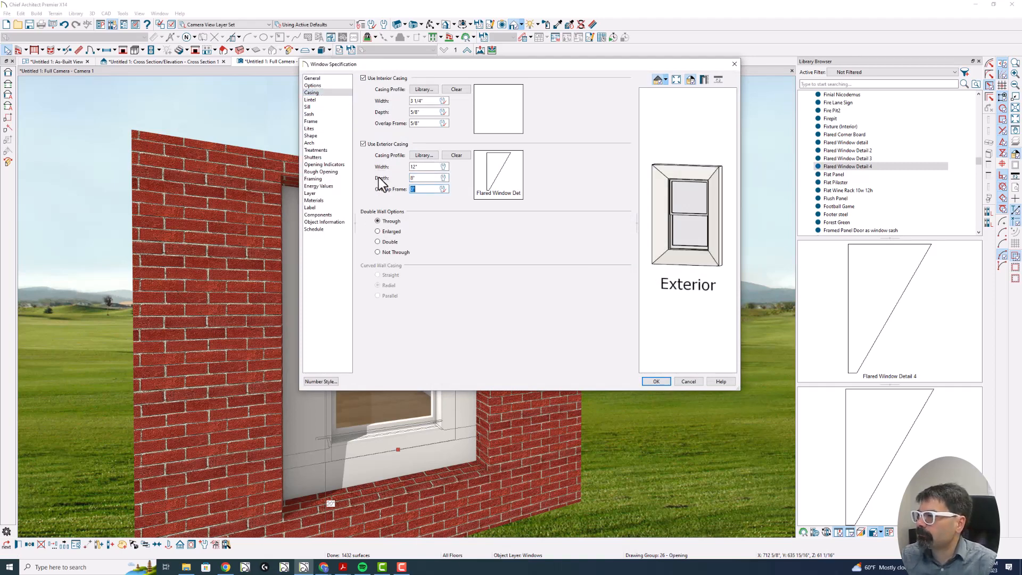
pyautogui.click(657, 382)
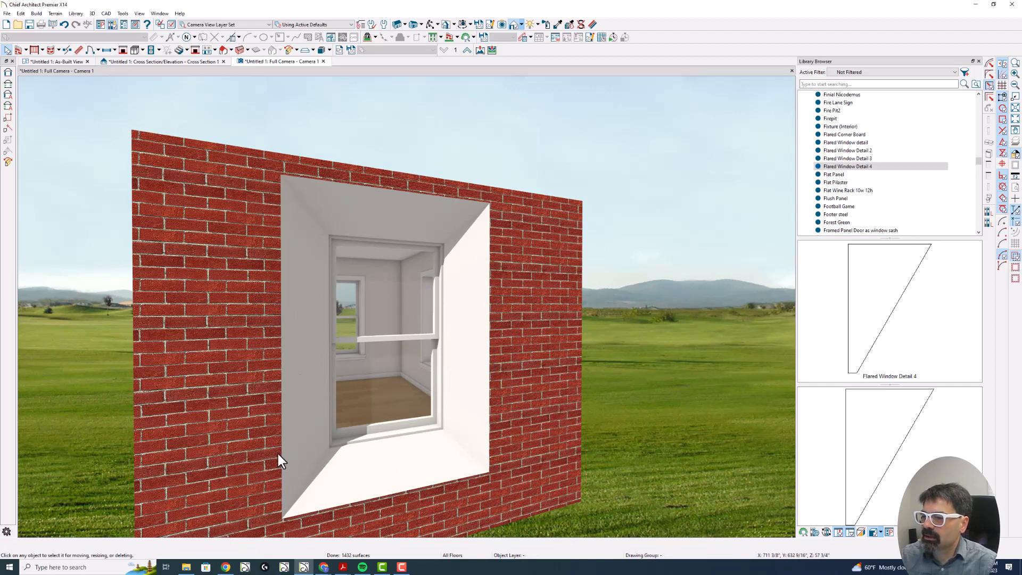
# Step: Paint the flared exterior casing with the red brick material sampled from the surrounding wall
pyautogui.click(557, 24)
pyautogui.click(533, 249)
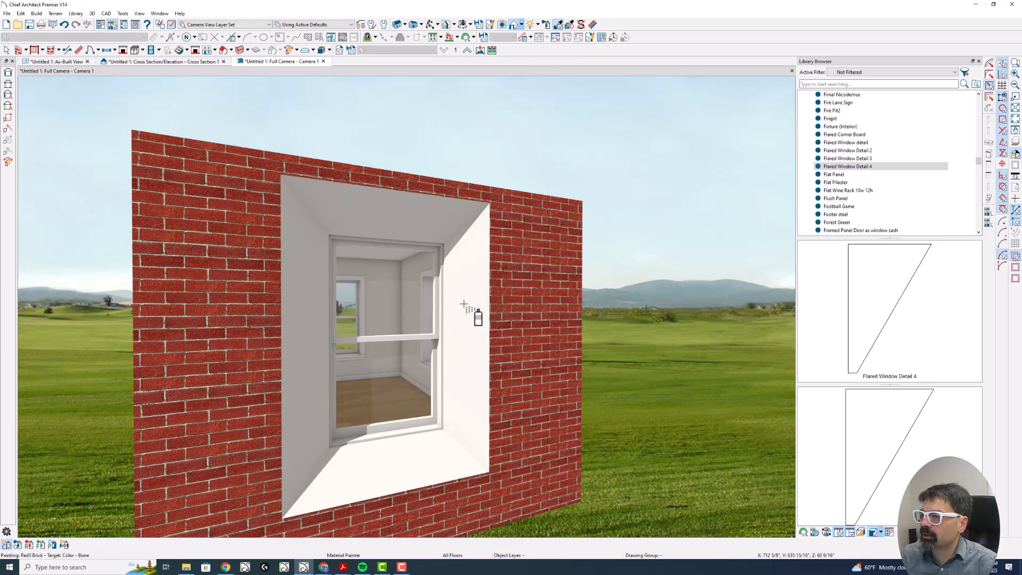
pyautogui.click(464, 305)
pyautogui.press('Escape')
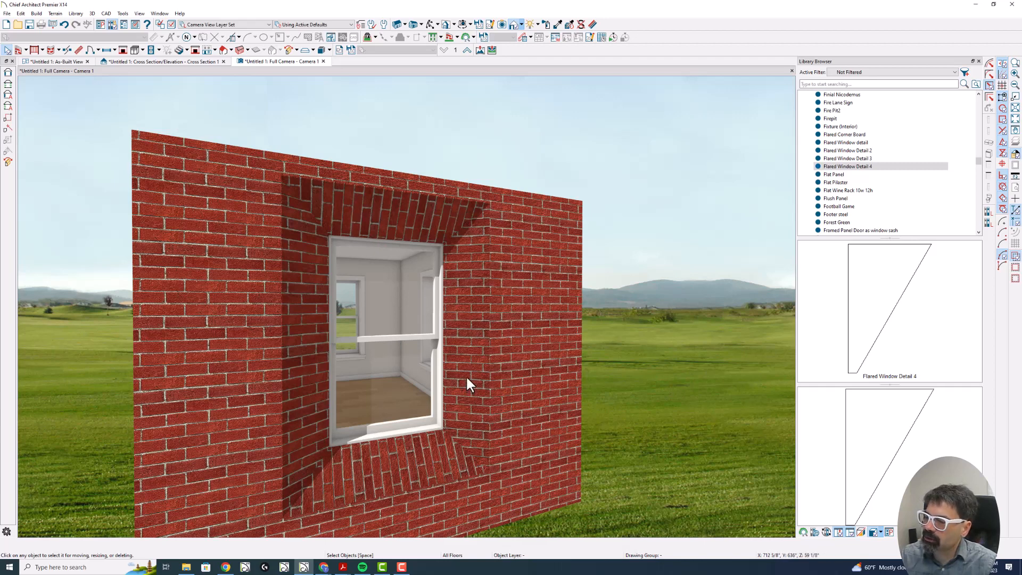
pyautogui.moveTo(461, 354); pyautogui.dragTo(427, 227, button='middle')
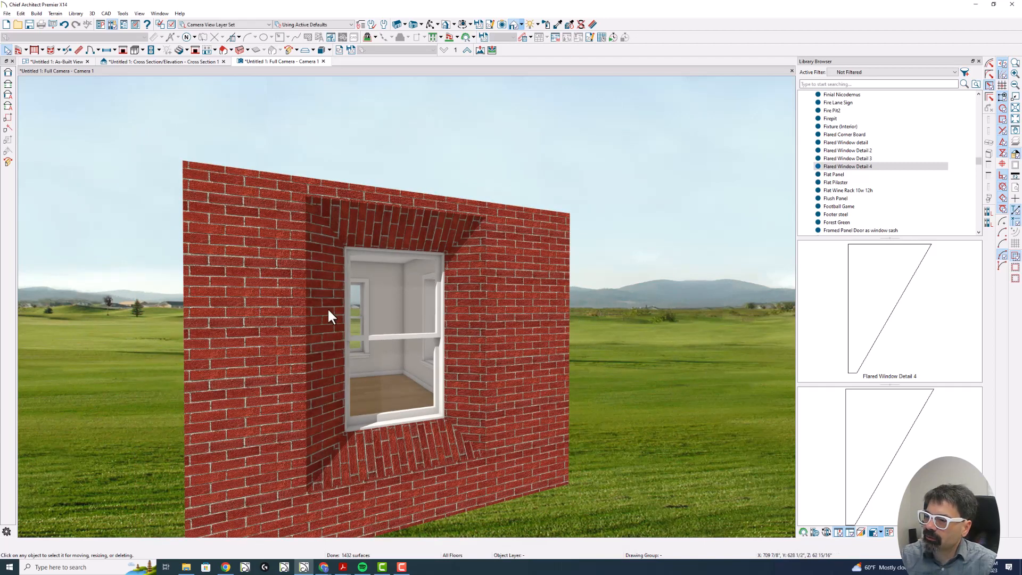